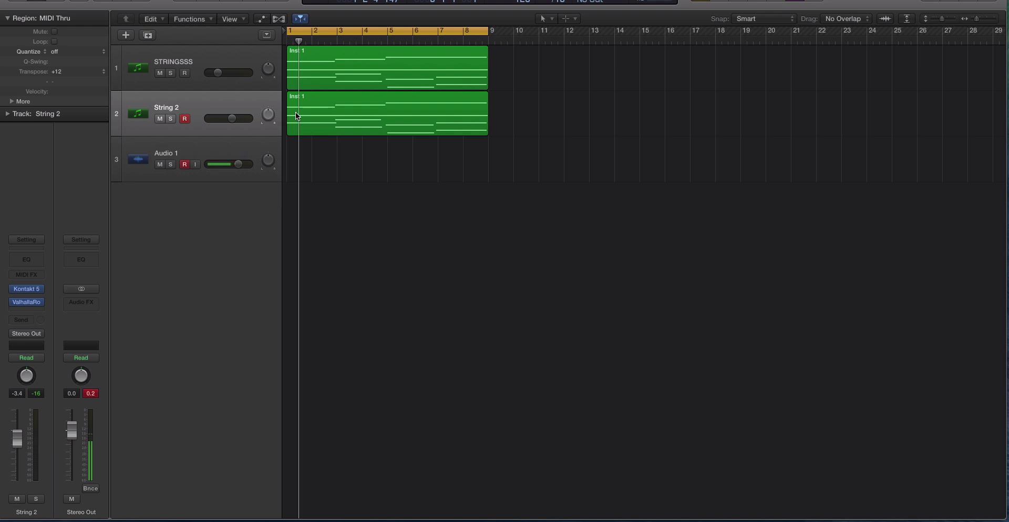
Mute the STRINGSSS track, leaving String 2 unmuted
left_click(220, 73)
left_click(220, 98)
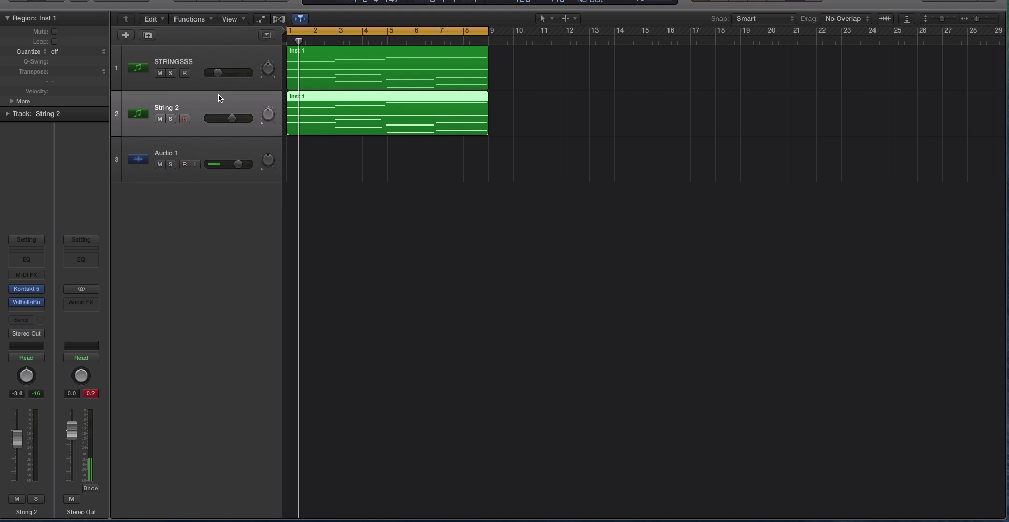
left_click(200, 85)
left_click(201, 99)
left_click(201, 84)
left_click(171, 94)
left_click(160, 73)
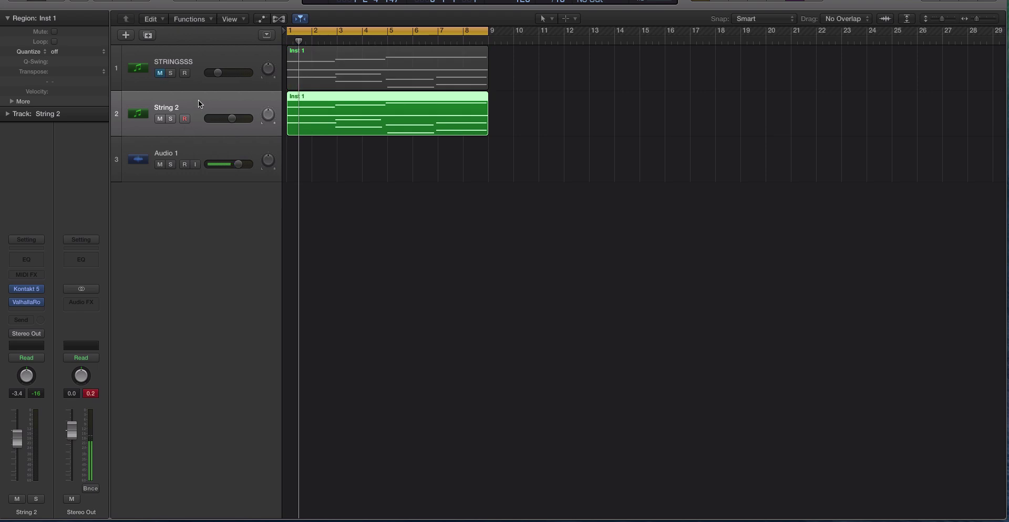
left_click(185, 165)
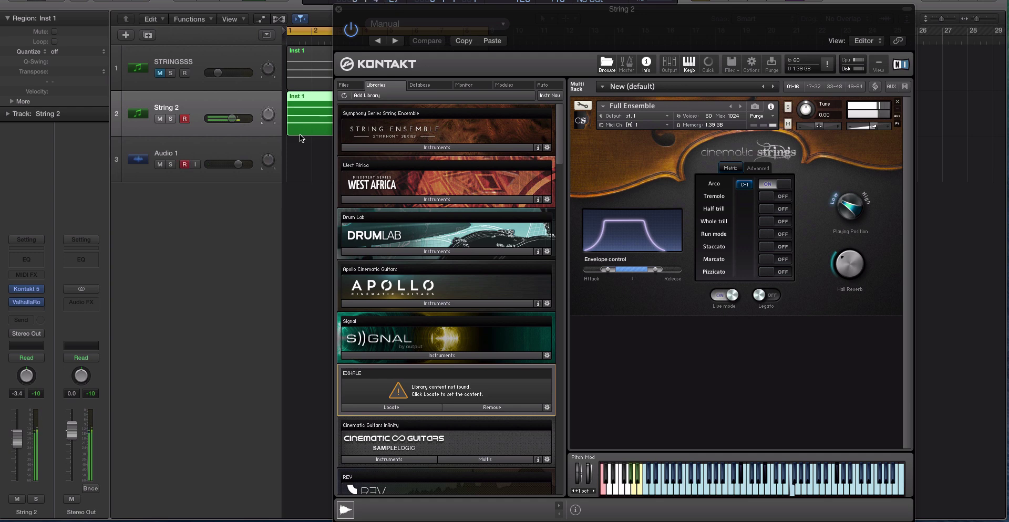
View String 2's Kontakt instrument and ValhallaRoom reverb, and close both plug-in windows
mouse_move(360, 10)
left_mouse_down()
mouse_move(459, 19)
mouse_move(359, 18)
left_mouse_up()
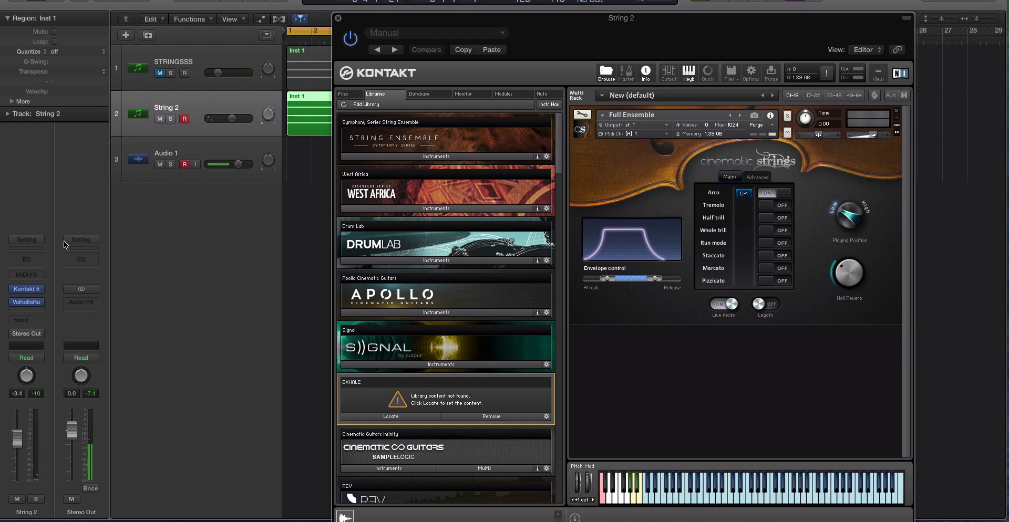
left_click(31, 304)
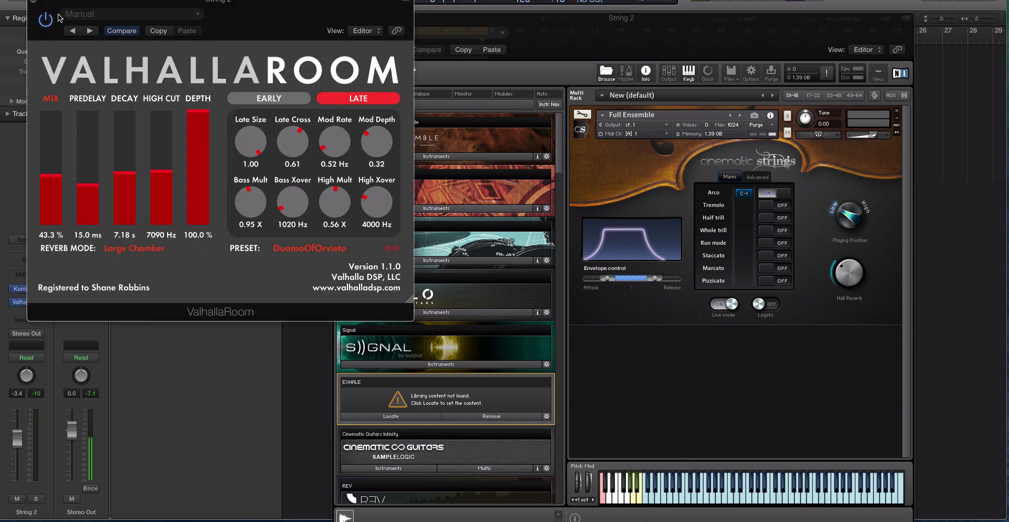
left_click(33, 5)
left_click_drag(351, 23, 354, 58)
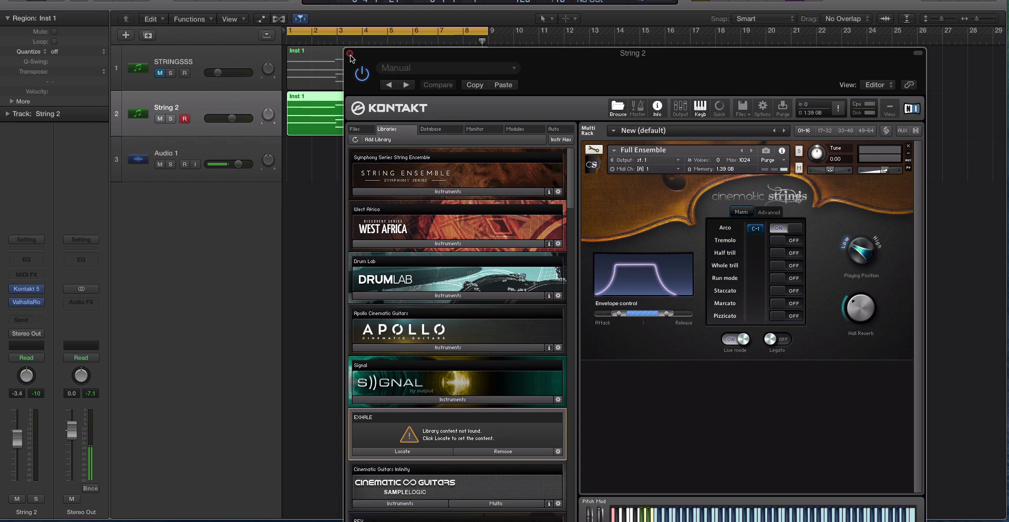
left_click(350, 54)
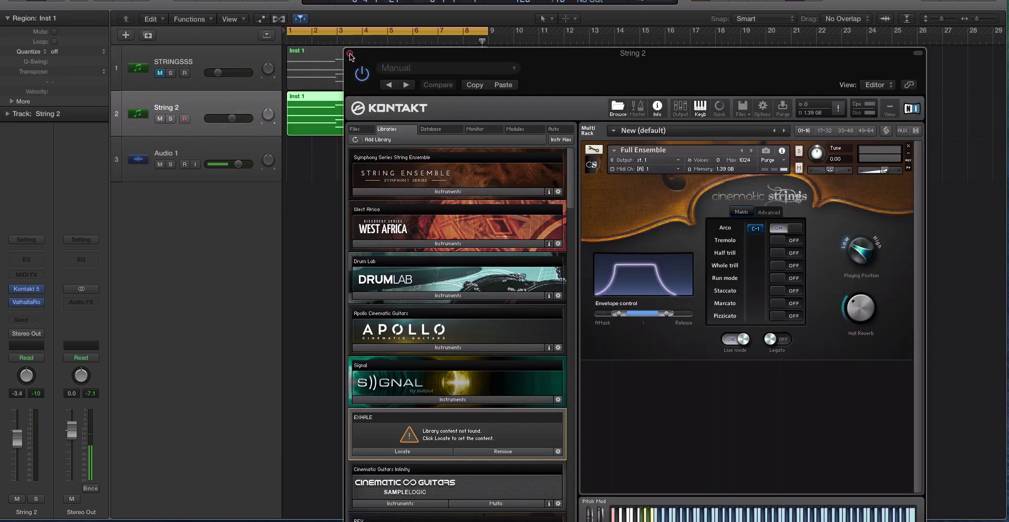
left_click(349, 54)
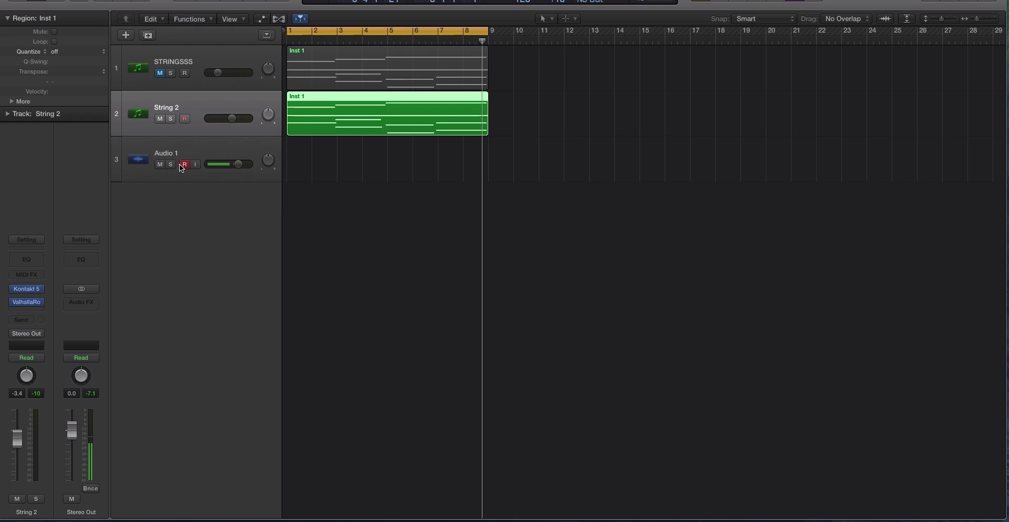
Show track automation and browse the Kontakt 5 parameters that can be automated on String 2
key("a")
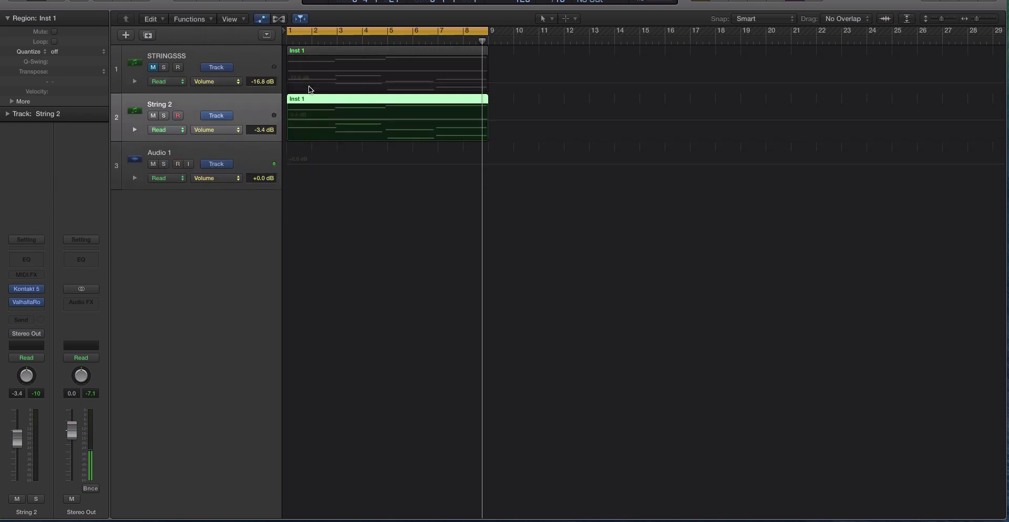
left_click(225, 133)
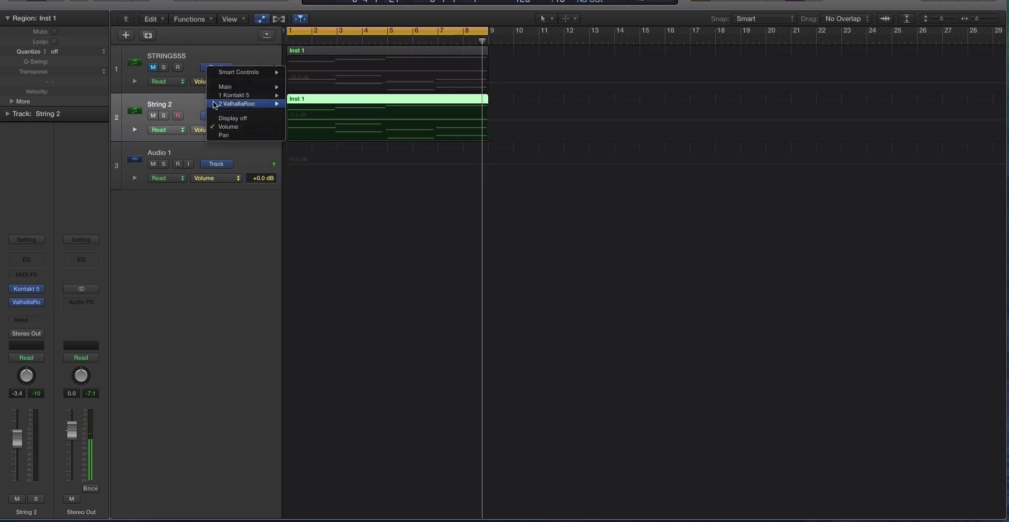
left_click(184, 100)
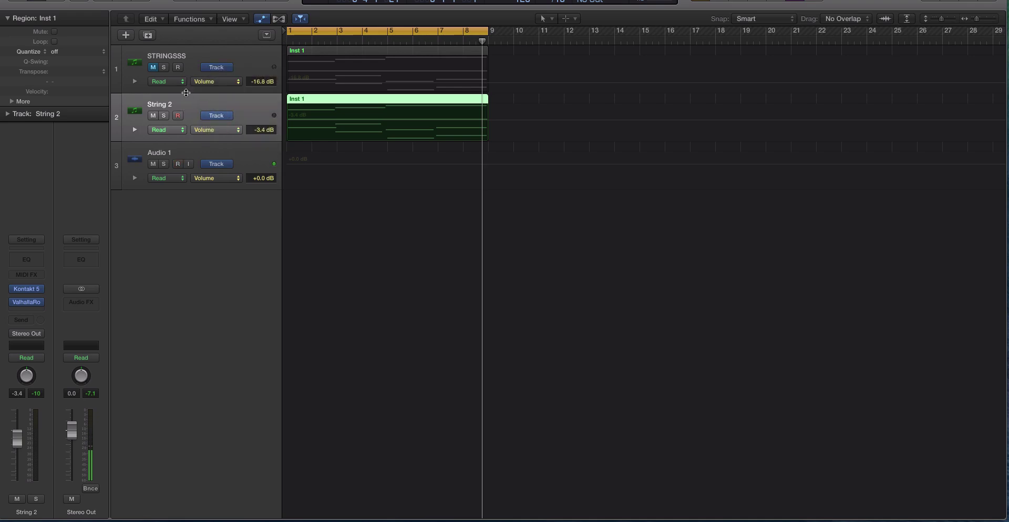
key("a")
key("a")
left_click(203, 130)
mouse_move(217, 109)
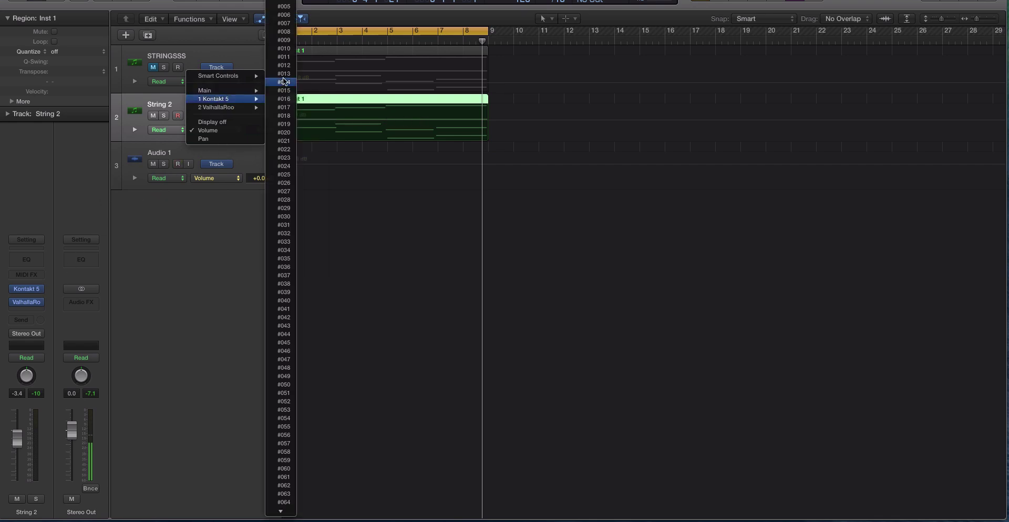
left_click(129, 163)
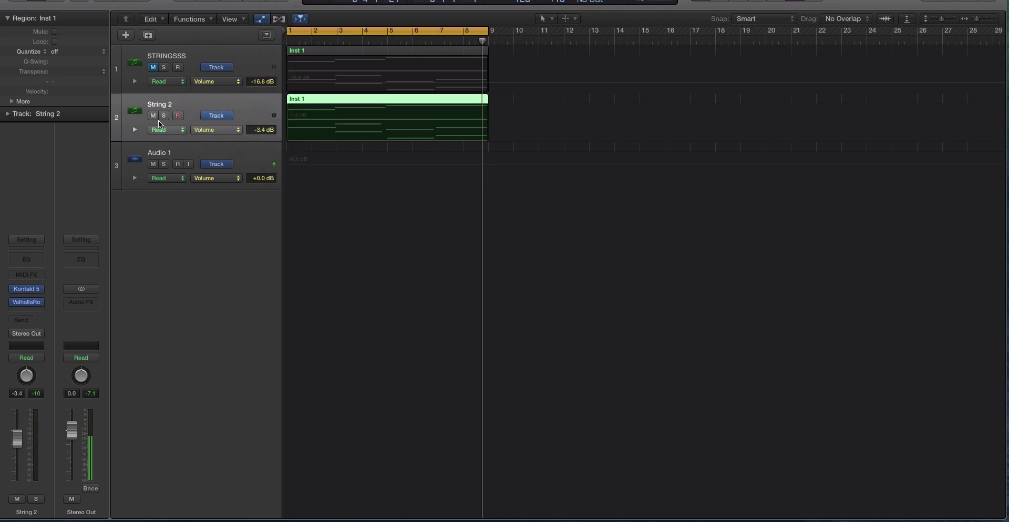
Assign Kontakt host automation parameter #001 to the Hall Reverb knob of String 2's Full Ensemble instrument
left_click(32, 290)
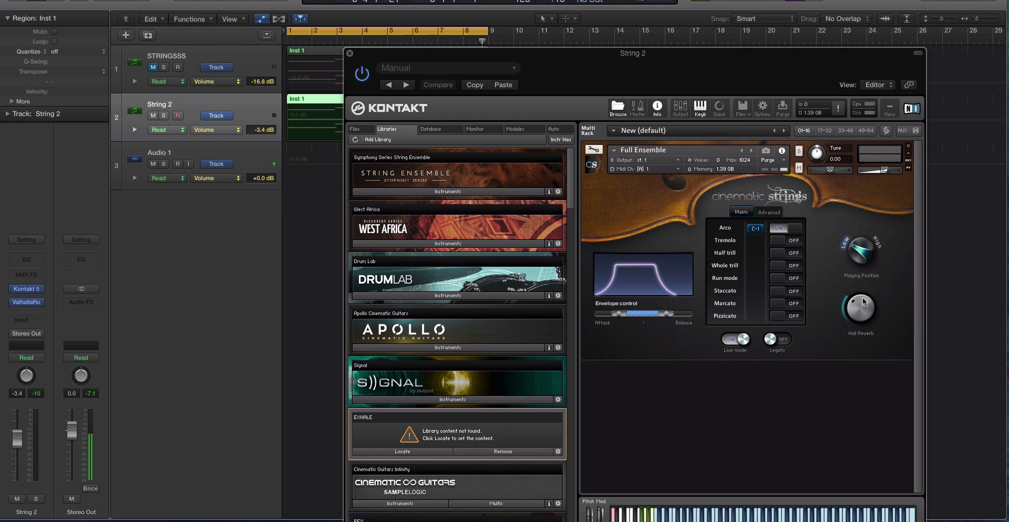
key("a")
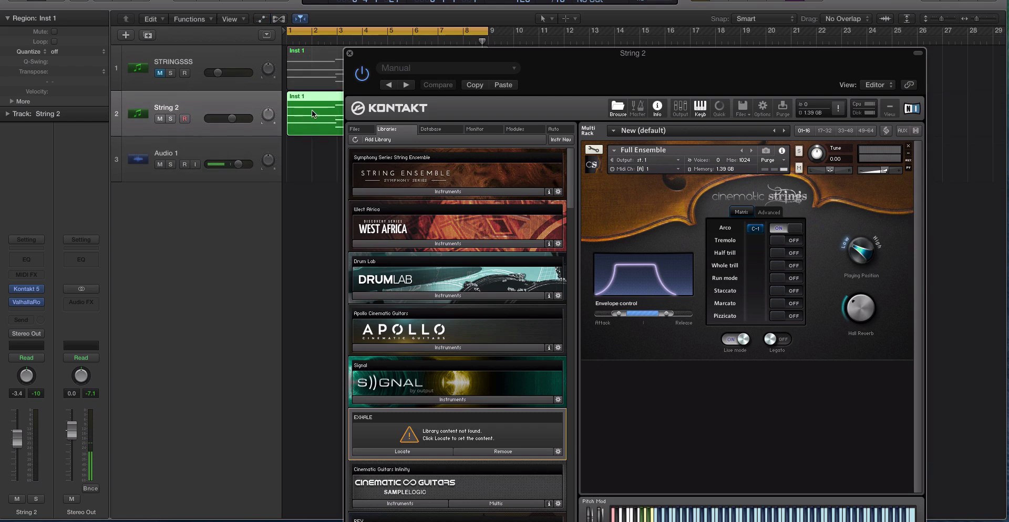
left_click(553, 129)
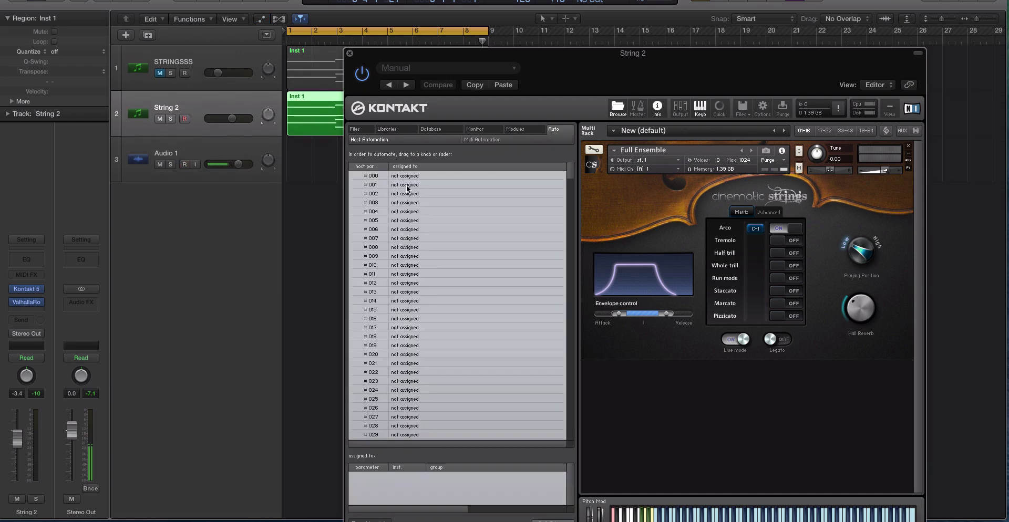
left_click_drag(408, 189, 860, 314)
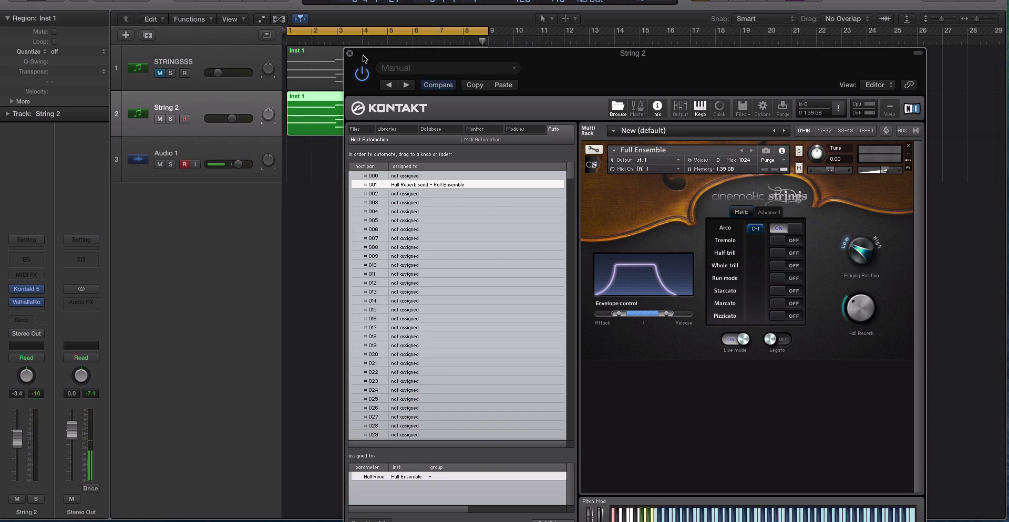
Show track automation, set String 2's automation parameter to Kontakt 5 "Hall Reverb send - Full Ensemble", and close the Kontakt window
left_click_drag(366, 57, 448, 58)
key("a")
left_click(207, 129)
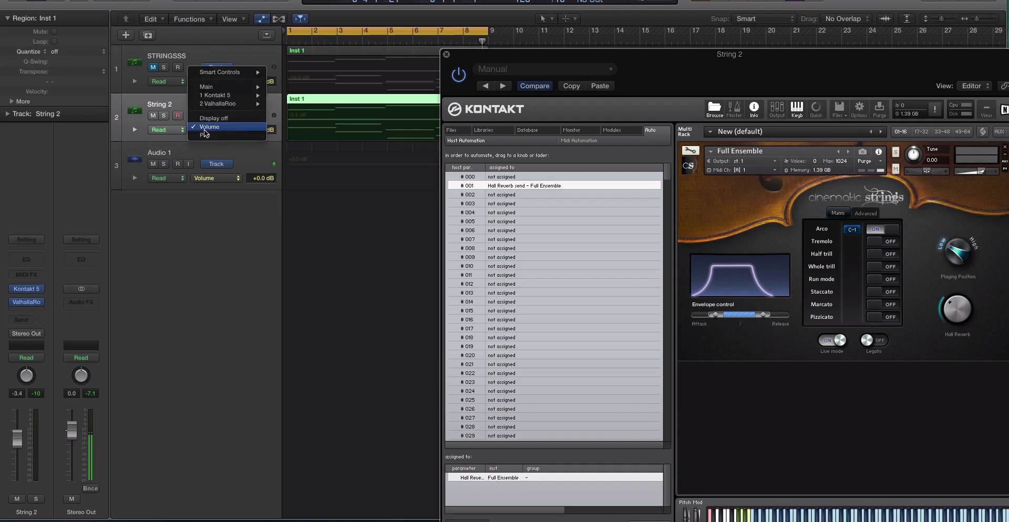
mouse_move(222, 98)
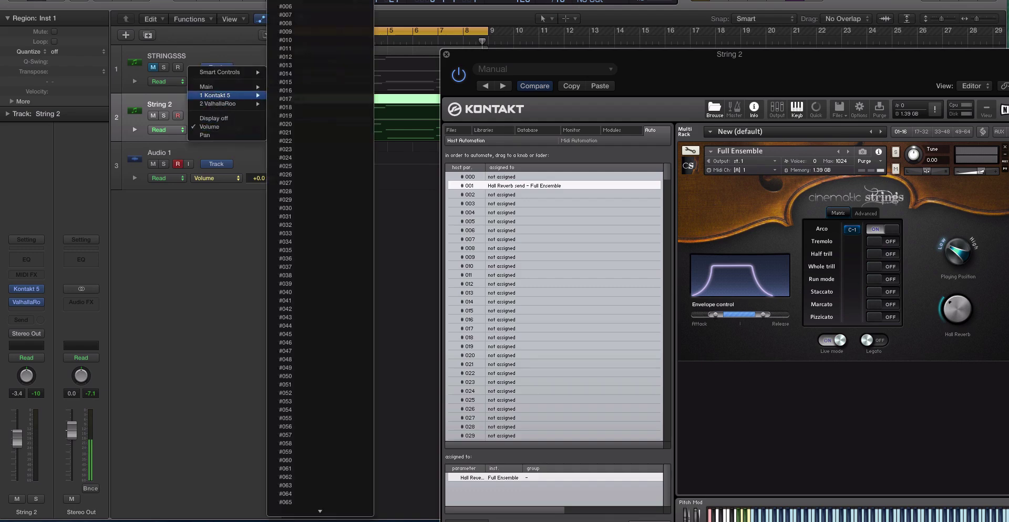
mouse_move(315, 510)
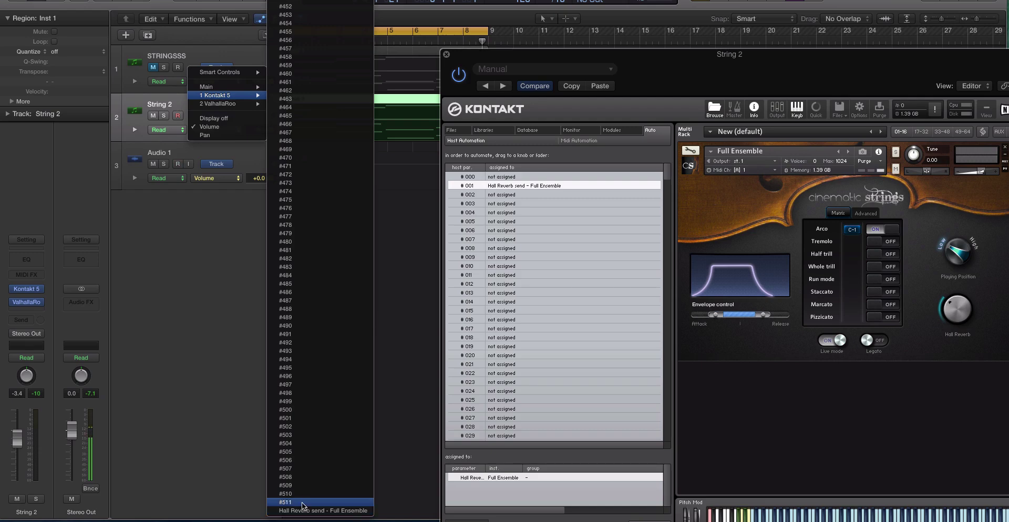
left_click(303, 511)
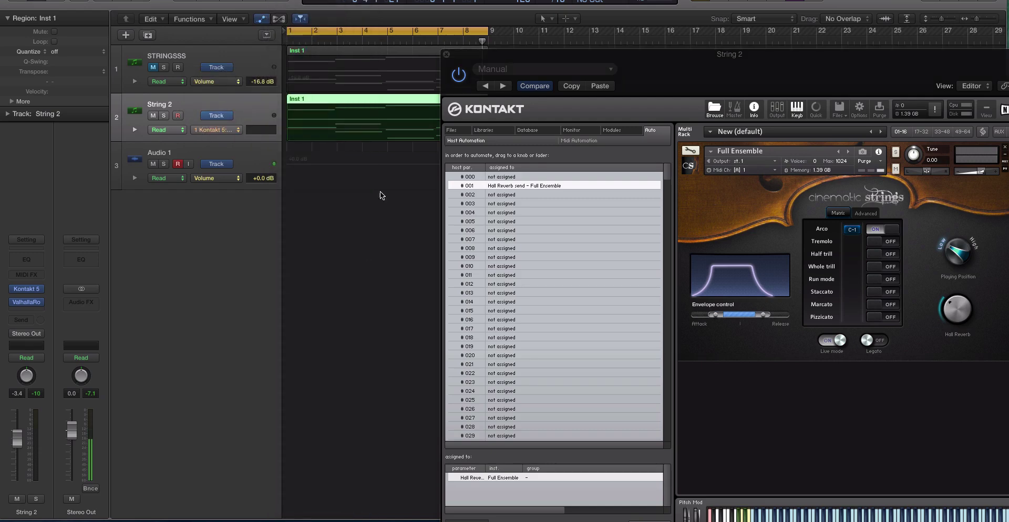
left_click(446, 54)
Add Hall Reverb send automation points on String 2 at the start of the region and around bar 3
scroll(352, 171, "up", 5)
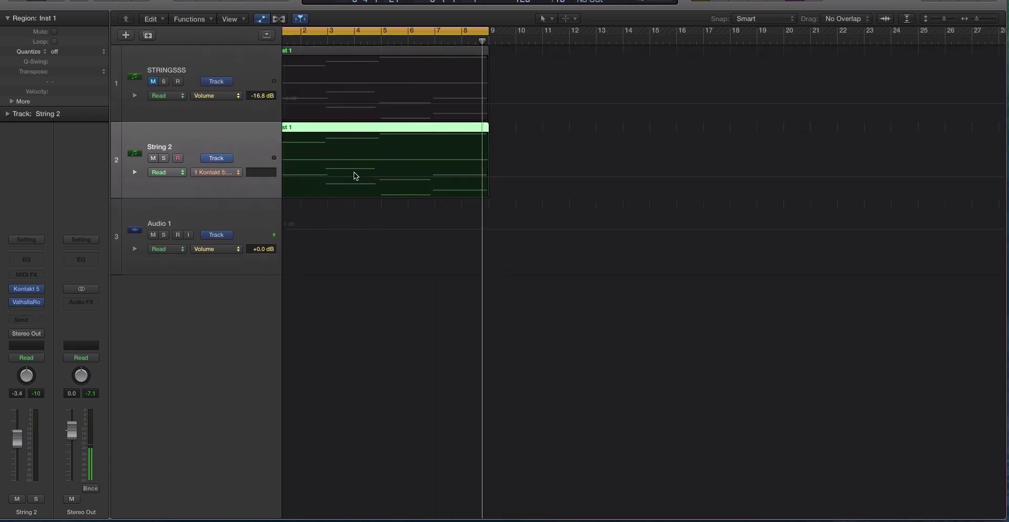
scroll(356, 169, "left", 5)
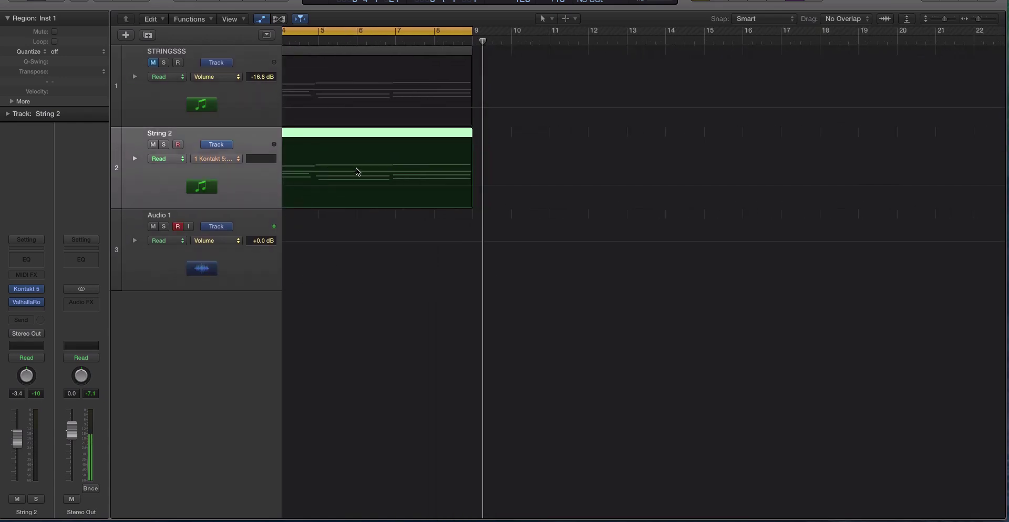
left_click(288, 184)
left_click(256, 179)
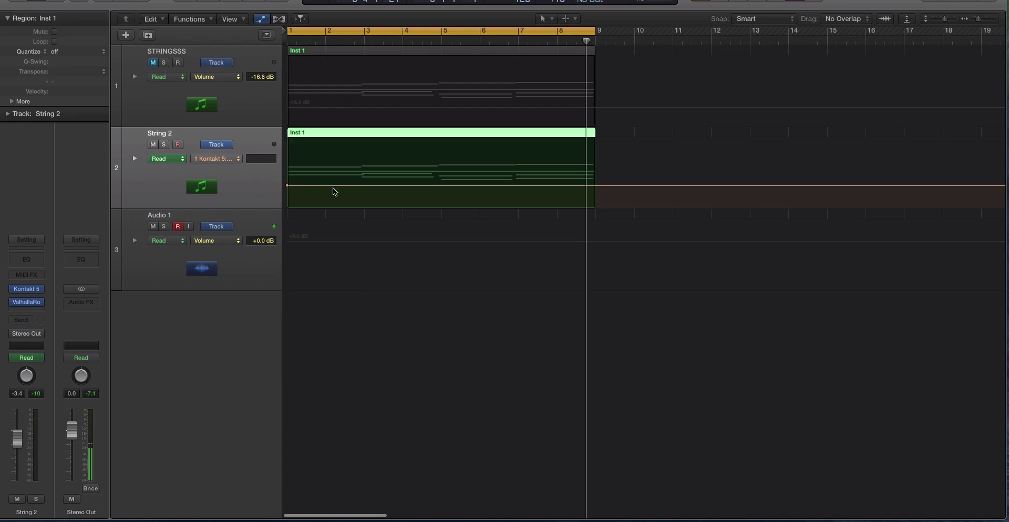
left_click(364, 186)
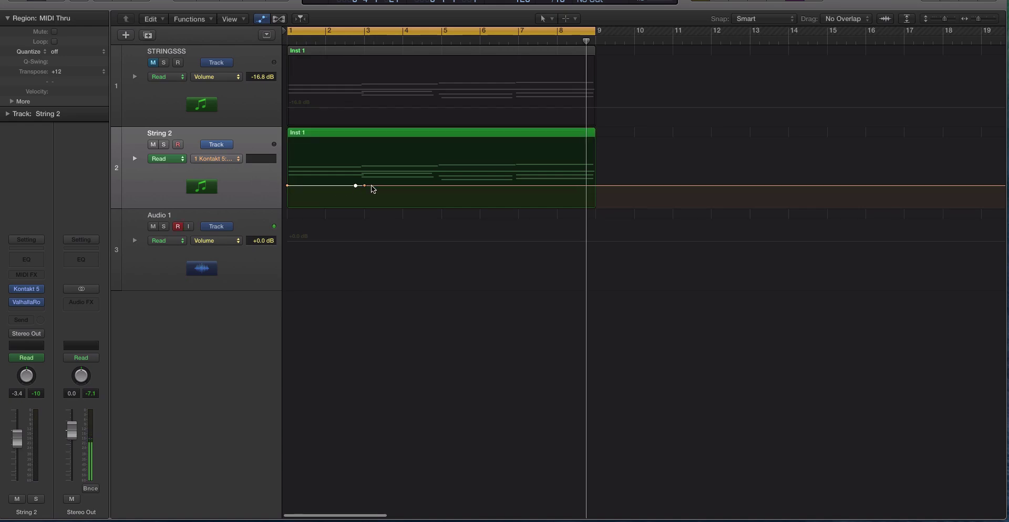
left_click(362, 187)
left_click(373, 186)
left_click_drag(361, 184, 351, 185)
Raise the Hall Reverb automation to a peak just before bar 3 during playback, keeping the point leading into it low
key("super+Right")
key("super+Right")
scroll(369, 190, "left", 5)
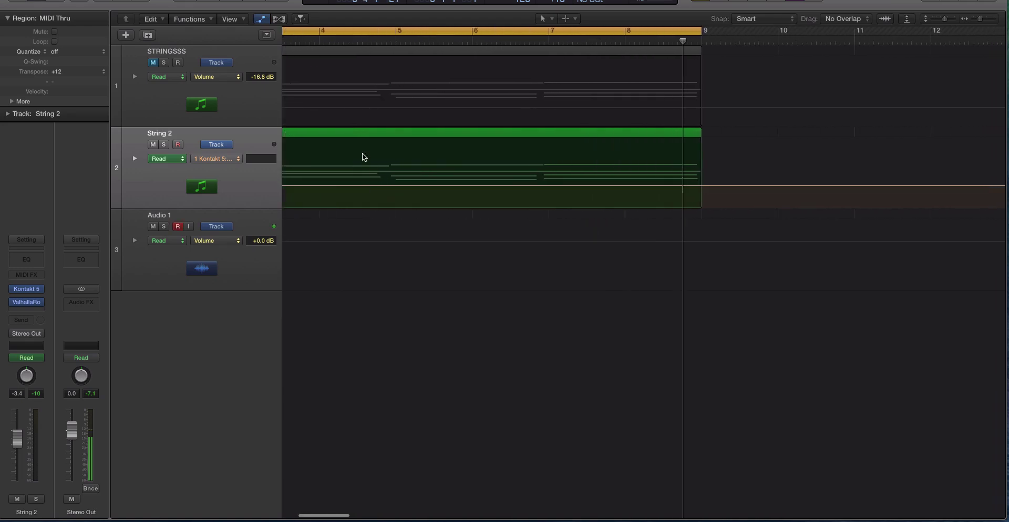
left_click(340, 133)
key("space")
key("space")
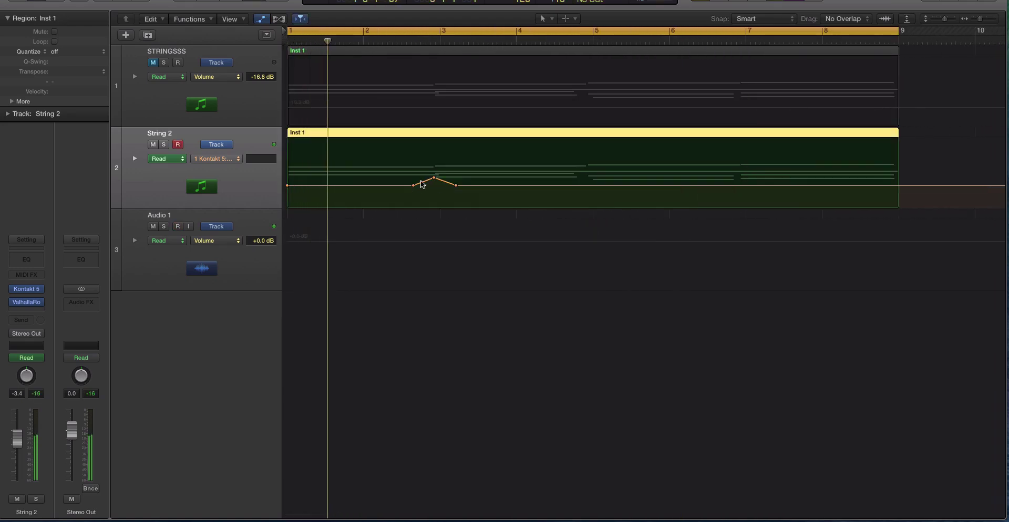
left_click_drag(428, 182, 433, 173)
left_click(374, 136)
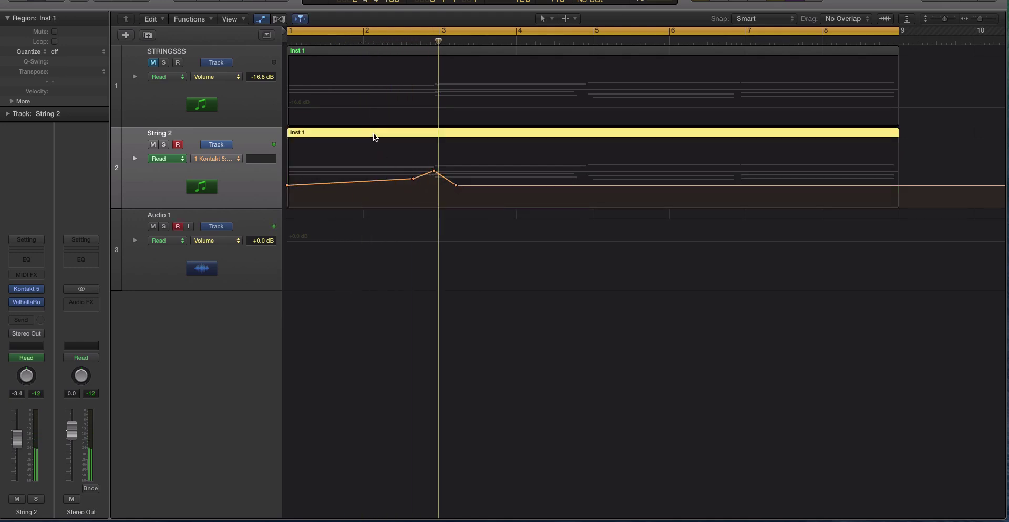
key("Return")
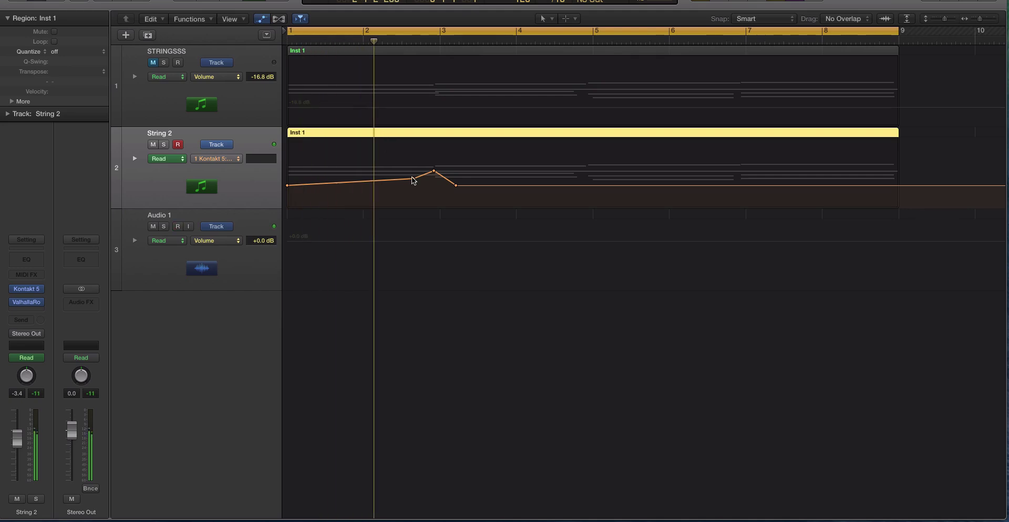
left_click_drag(413, 180, 413, 184)
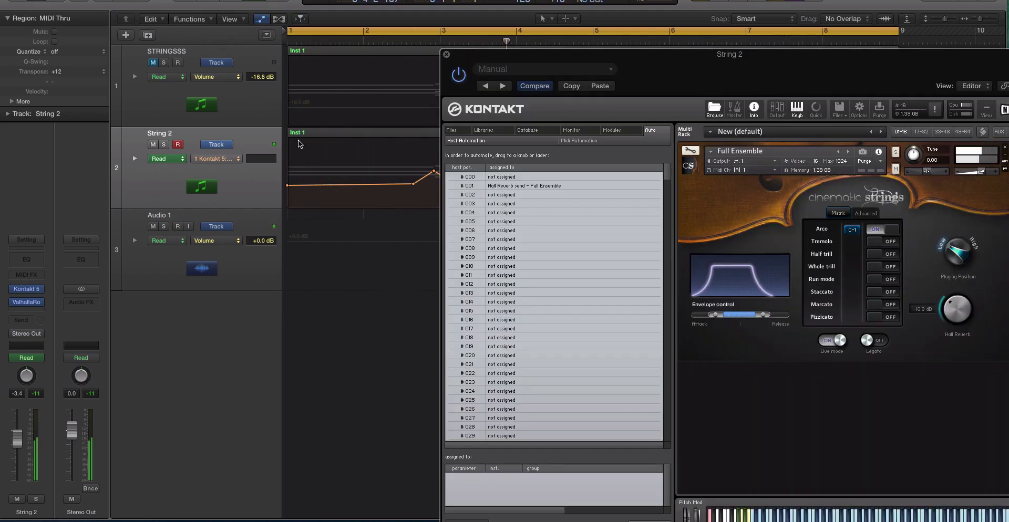
Return Kontakt's browser to Libraries and watch the Hall Reverb knob while String 2 plays through the automation
left_click(299, 137)
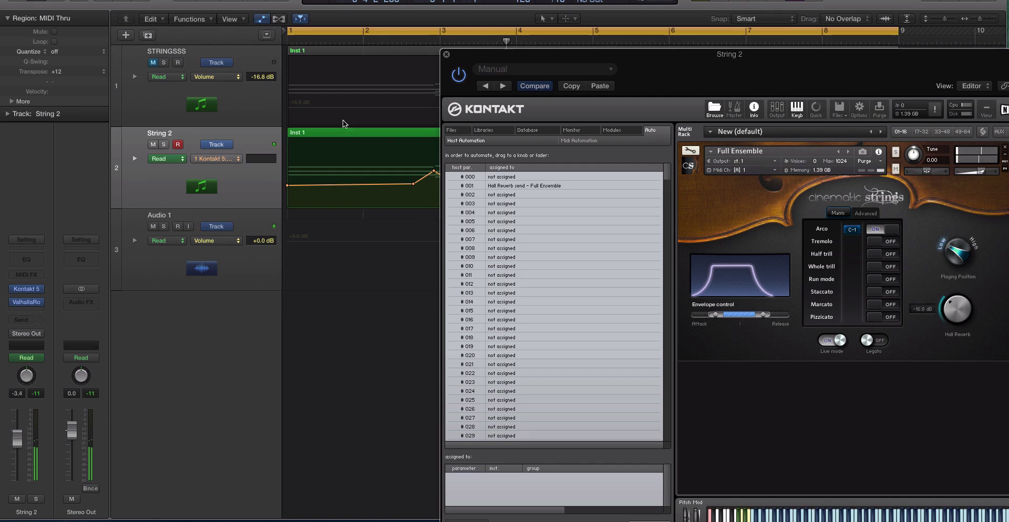
left_click_drag(481, 55, 223, 9)
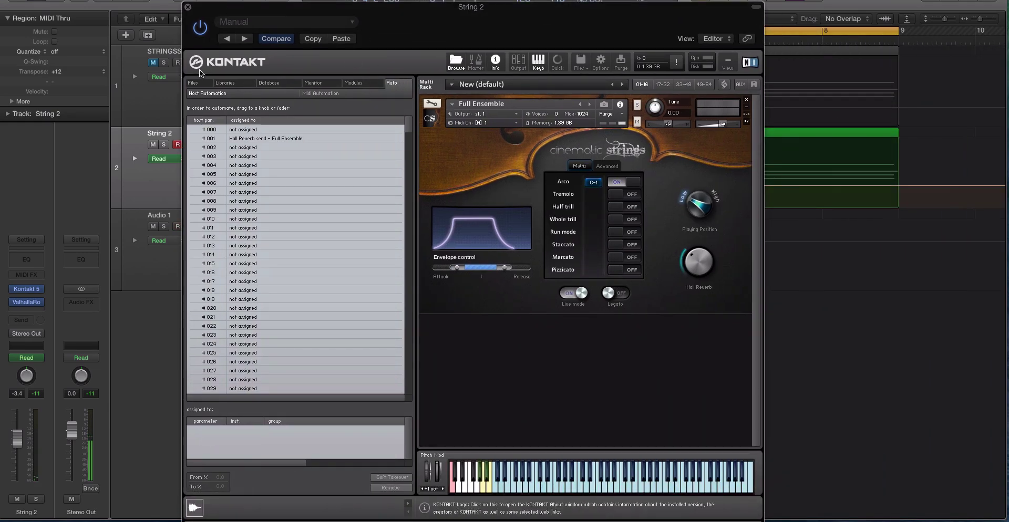
left_click(224, 83)
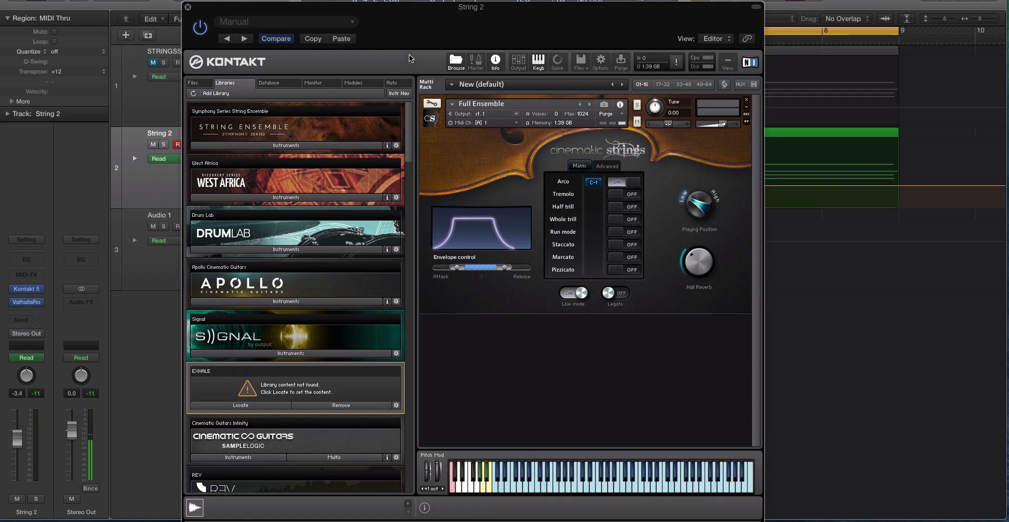
left_click_drag(391, 10, 555, 93)
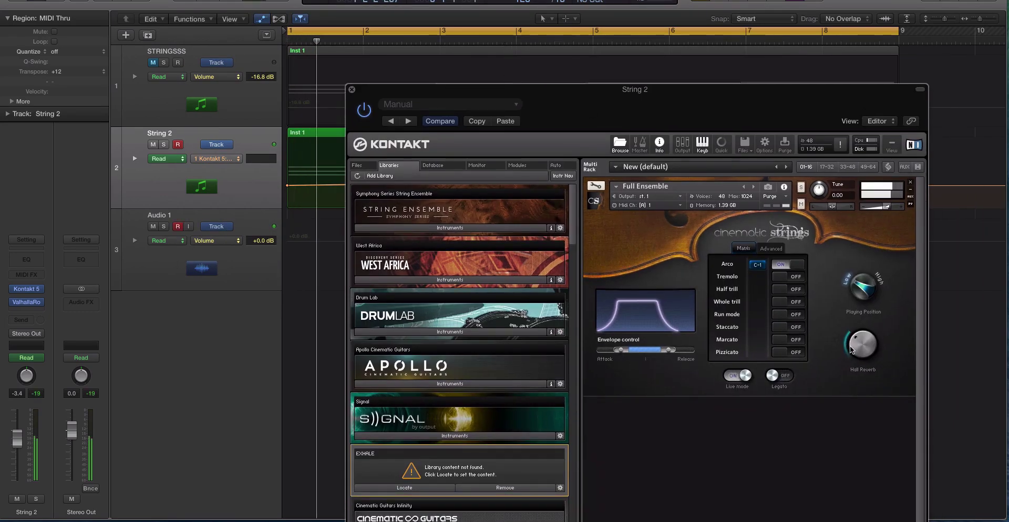
left_click(876, 373)
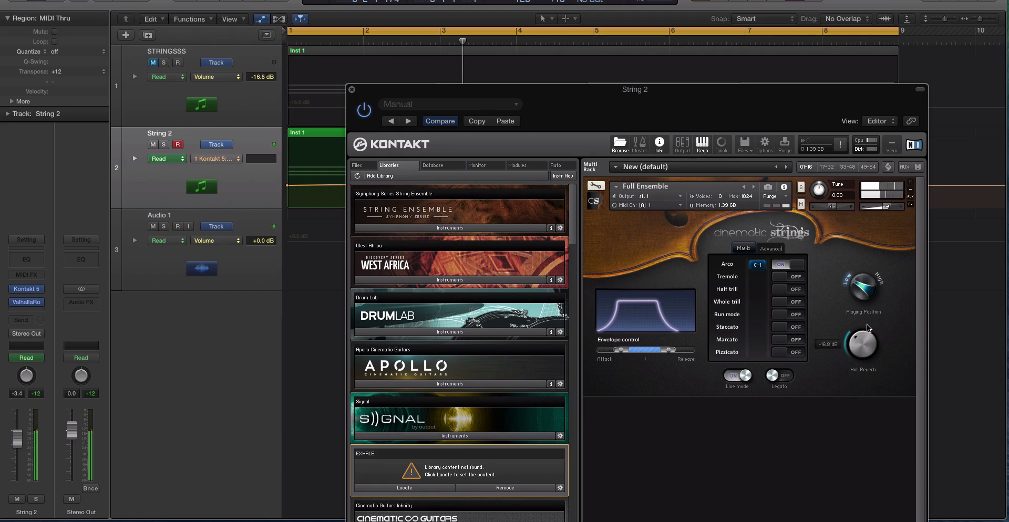
left_click(351, 89)
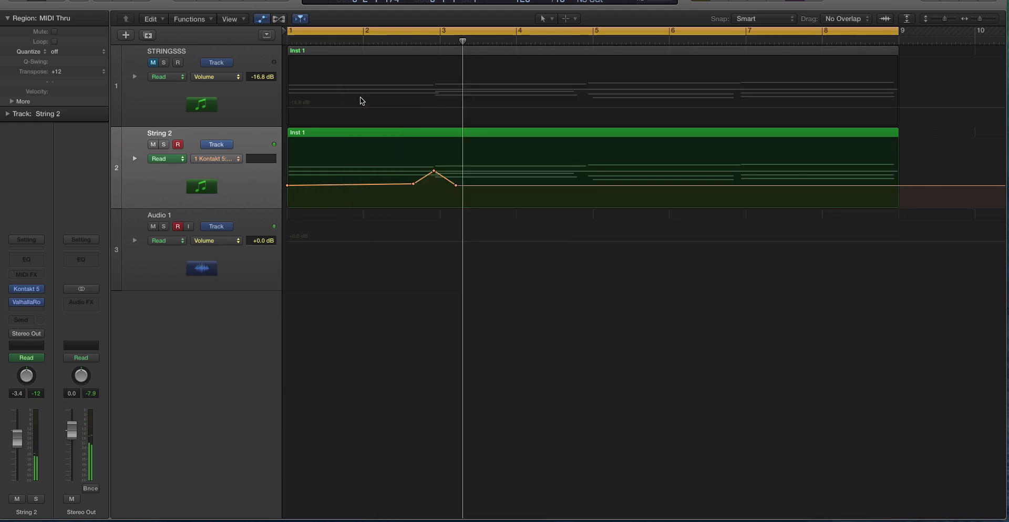
left_click(224, 159)
left_click(414, 172)
left_click(223, 159)
left_click(237, 195)
Hide track automation and assign host automation slot #002 to the Playing Position knob in String 2's Kontakt instance
key("a")
key("a")
key("a")
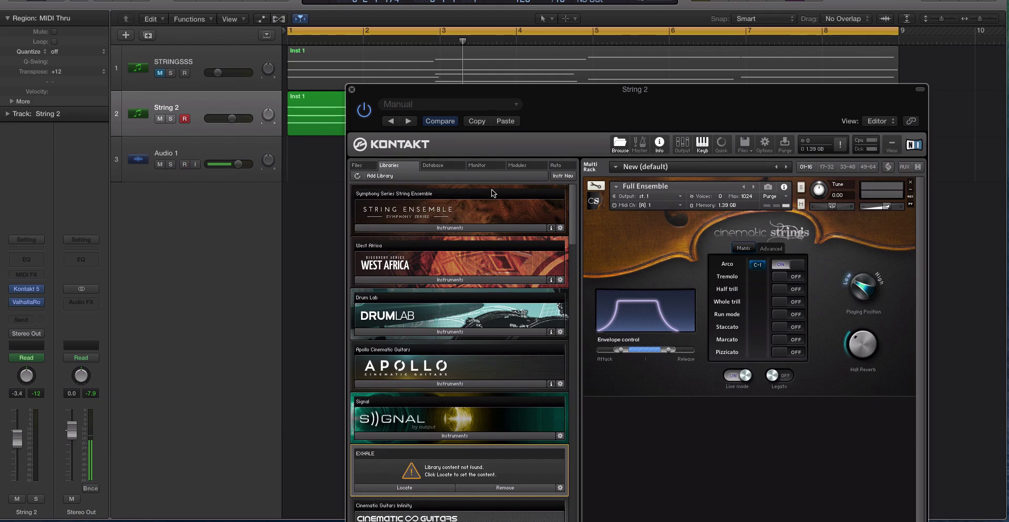
left_click(556, 165)
left_click_drag(405, 232, 860, 288)
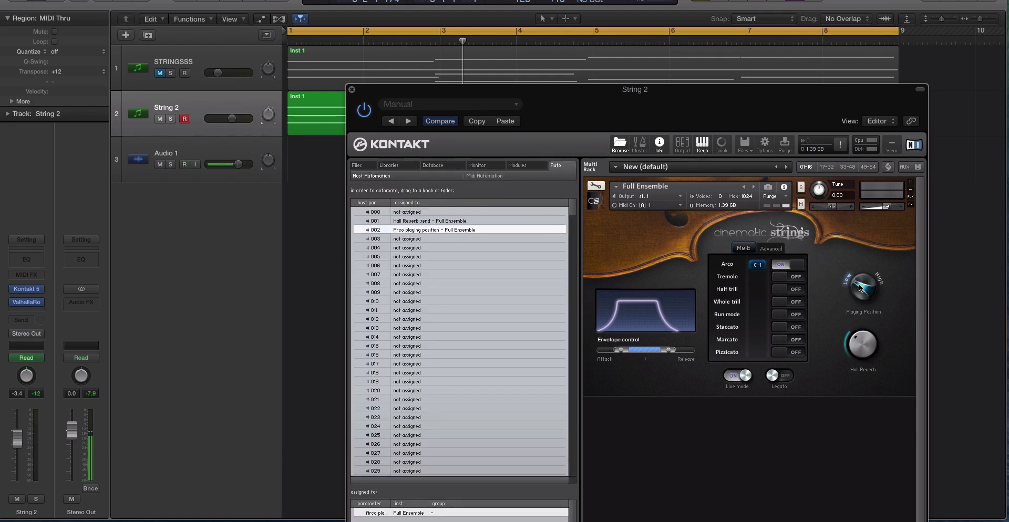
left_click(352, 90)
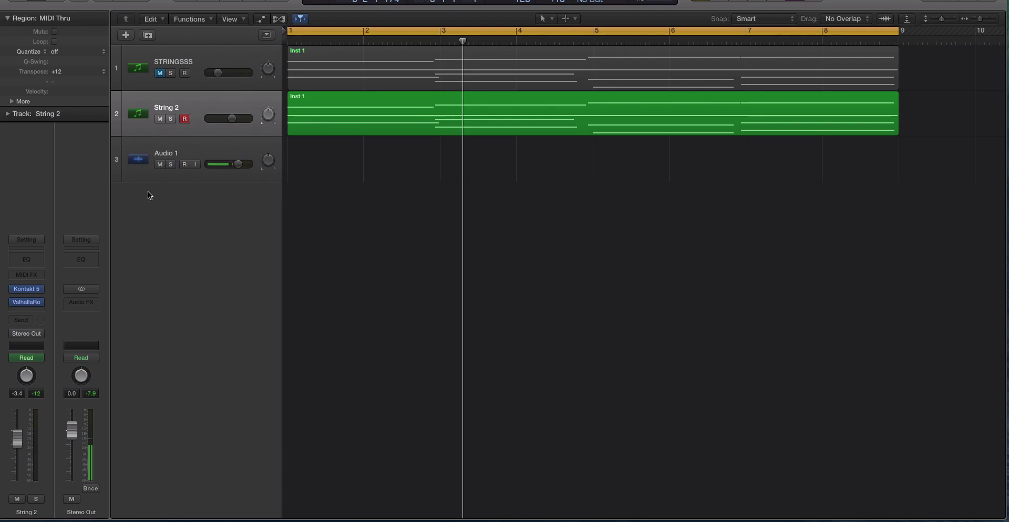
Show track automation and set String 2's automation mode to Touch
key("a")
left_click(218, 130)
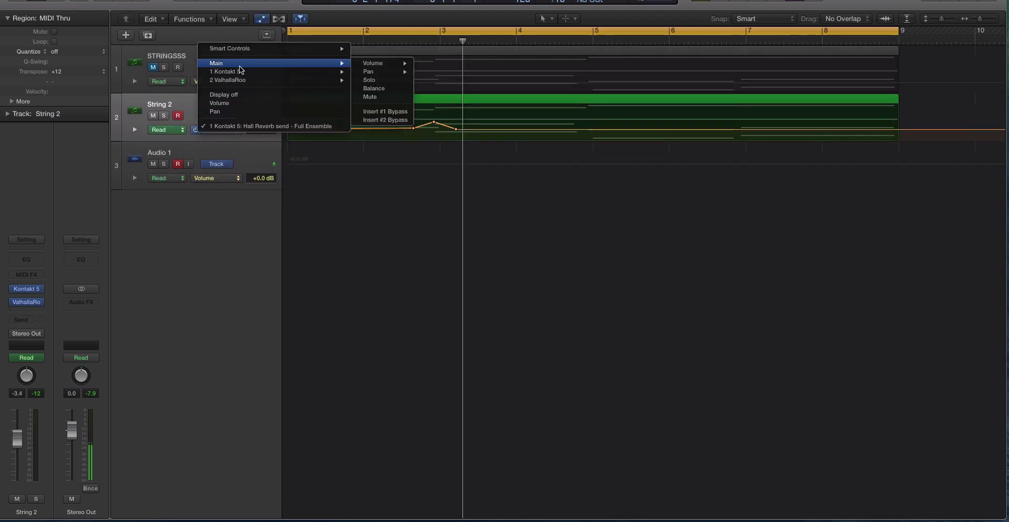
mouse_move(304, 72)
left_click(561, 384)
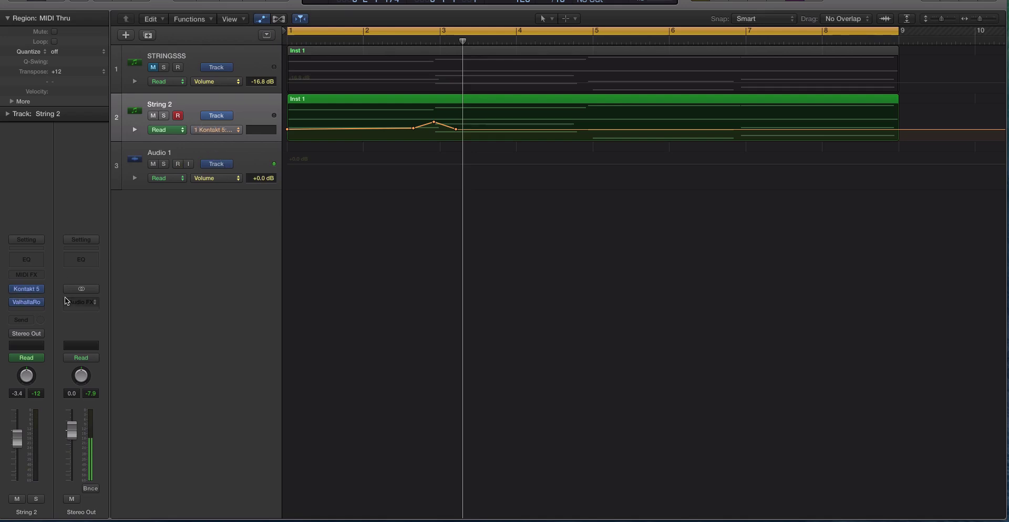
left_click(41, 358)
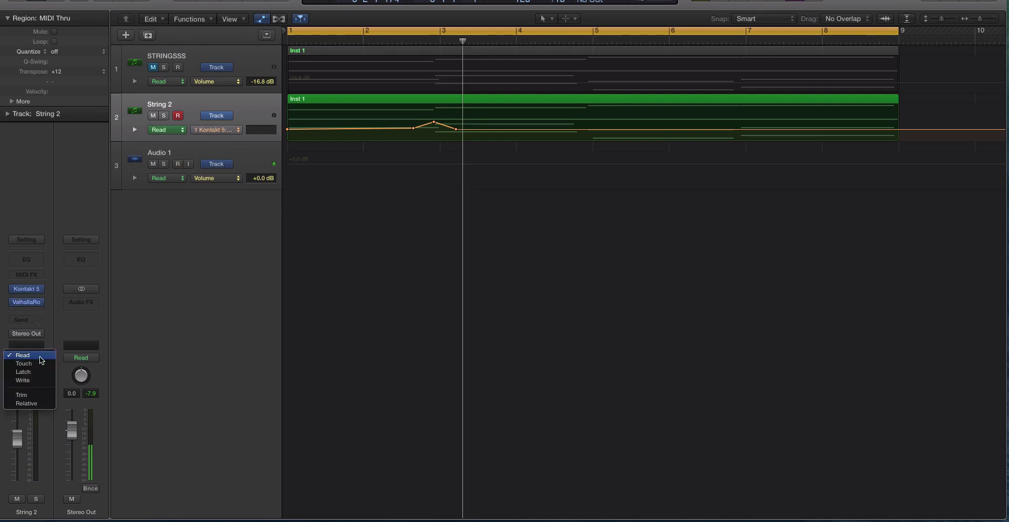
left_click(39, 364)
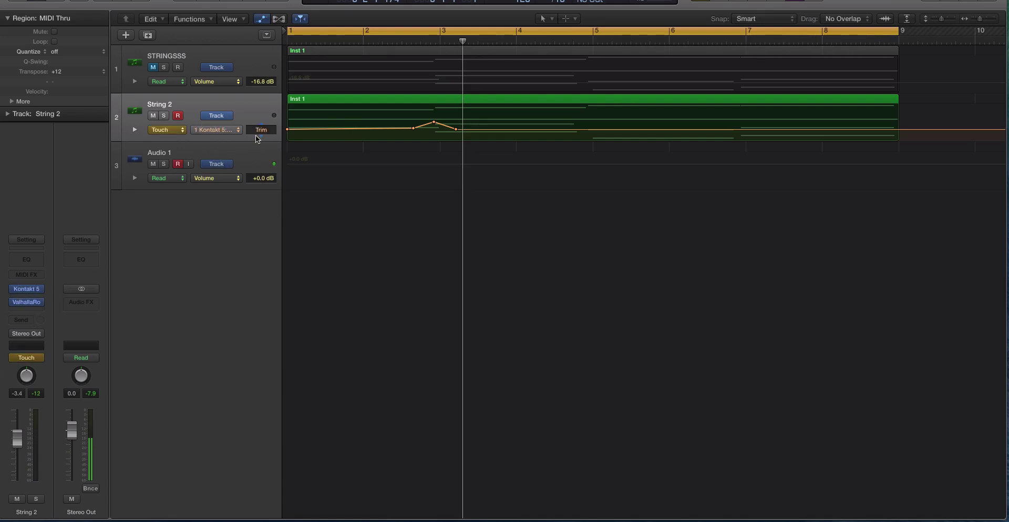
Record Playing Position automation on String 2 by turning Kontakt's knob during playback, and close the plug-in window after stopping
left_click(27, 289)
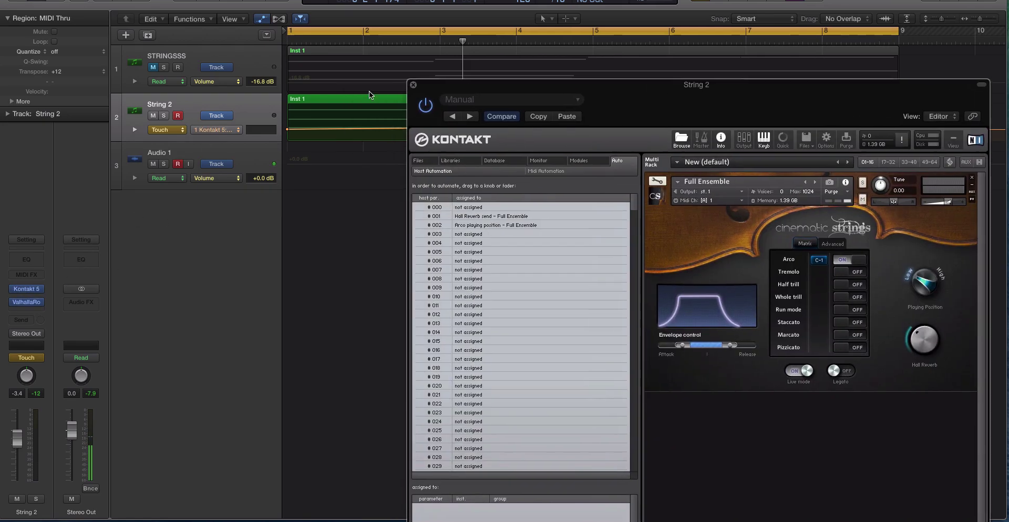
left_click(357, 100)
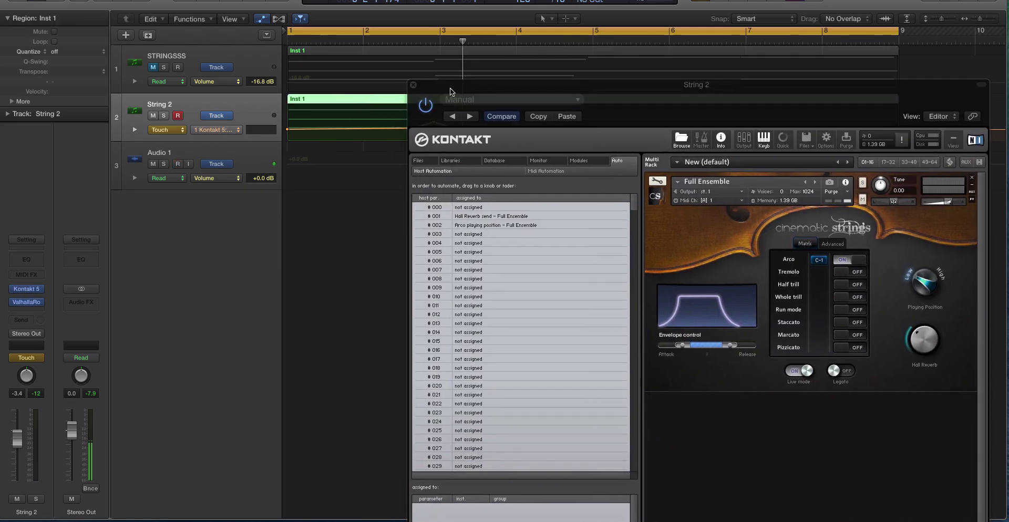
left_click_drag(453, 88, 492, 81)
key("space")
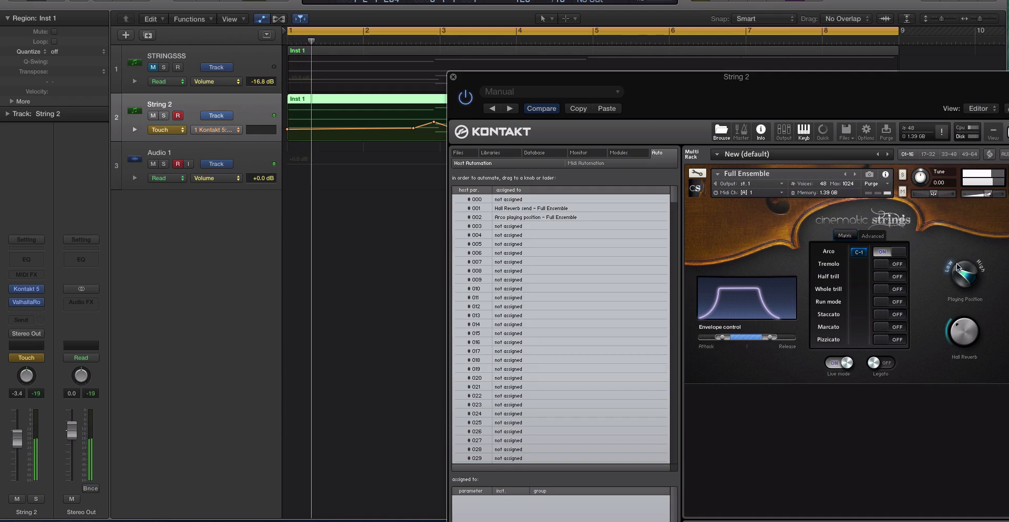
left_click_drag(631, 79, 583, 167)
left_click_drag(922, 358, 922, 300)
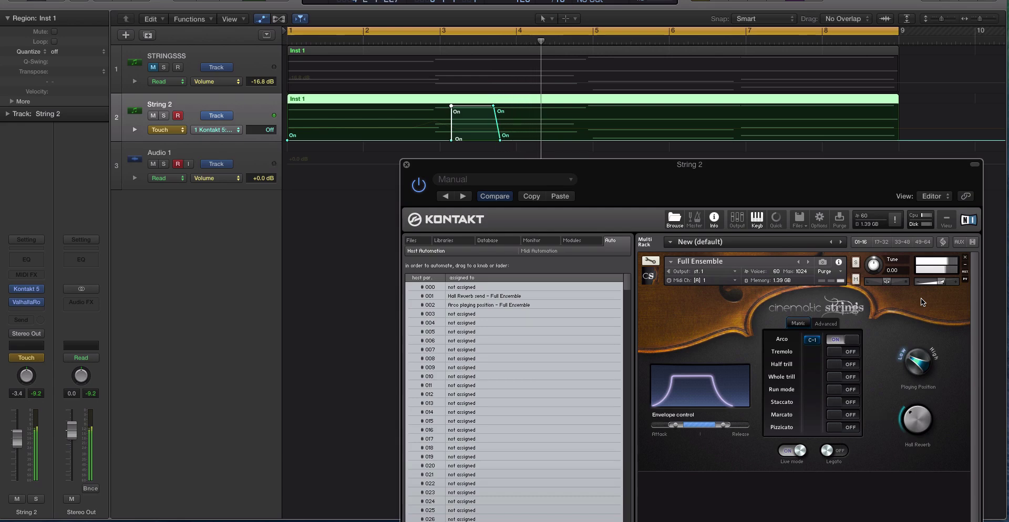
key("space")
left_click(406, 165)
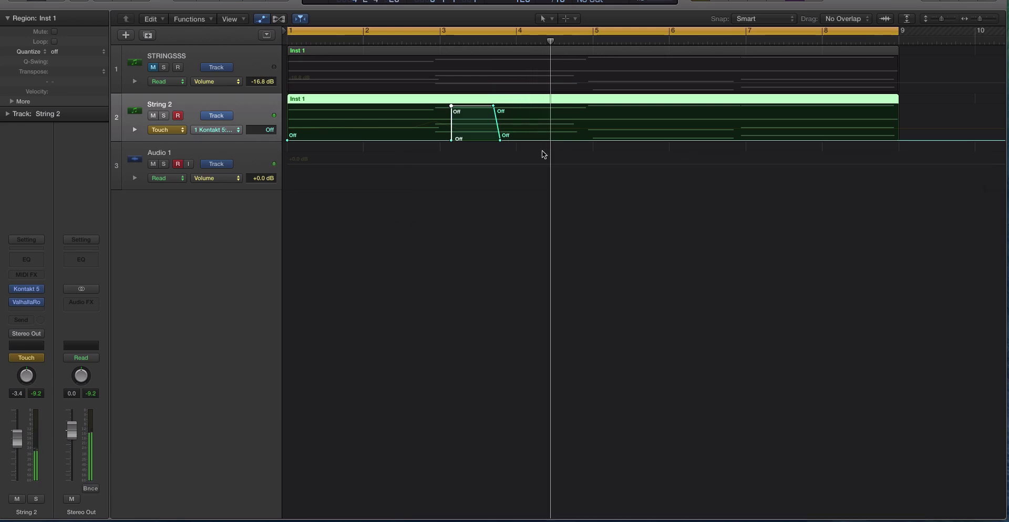
Delete the recorded Playing Position point just before bar 4 and reveal String 2's Hall Reverb automation lane beneath
left_click(501, 140)
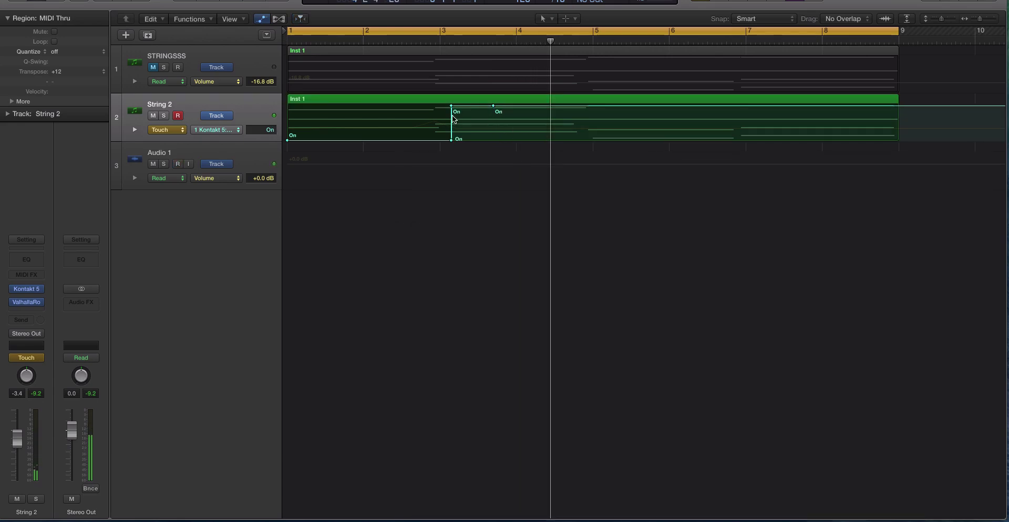
left_click(135, 131)
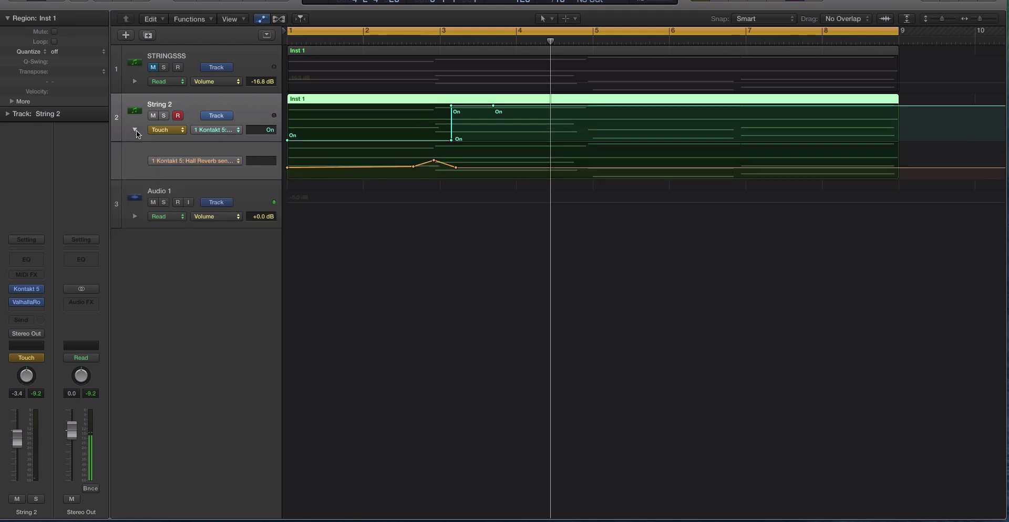
left_click(208, 131)
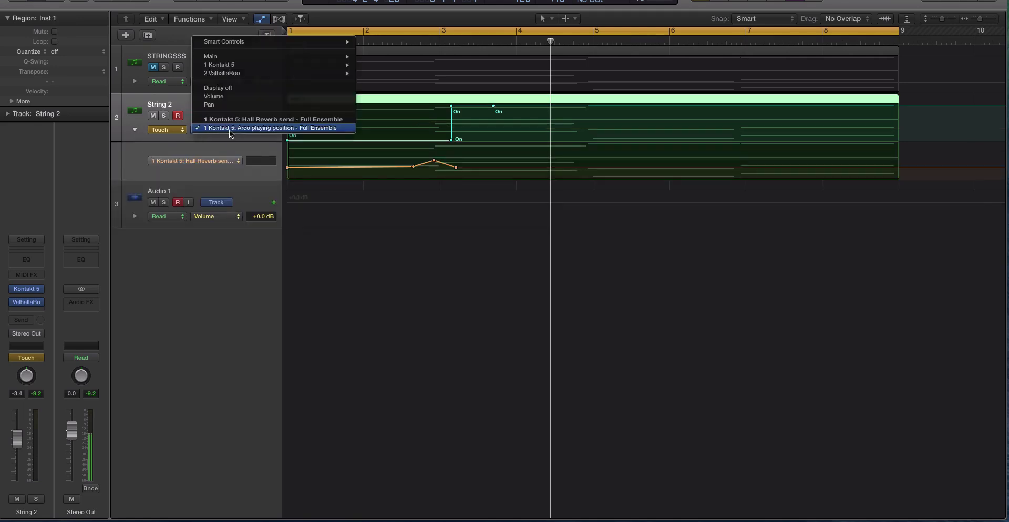
left_click(135, 131)
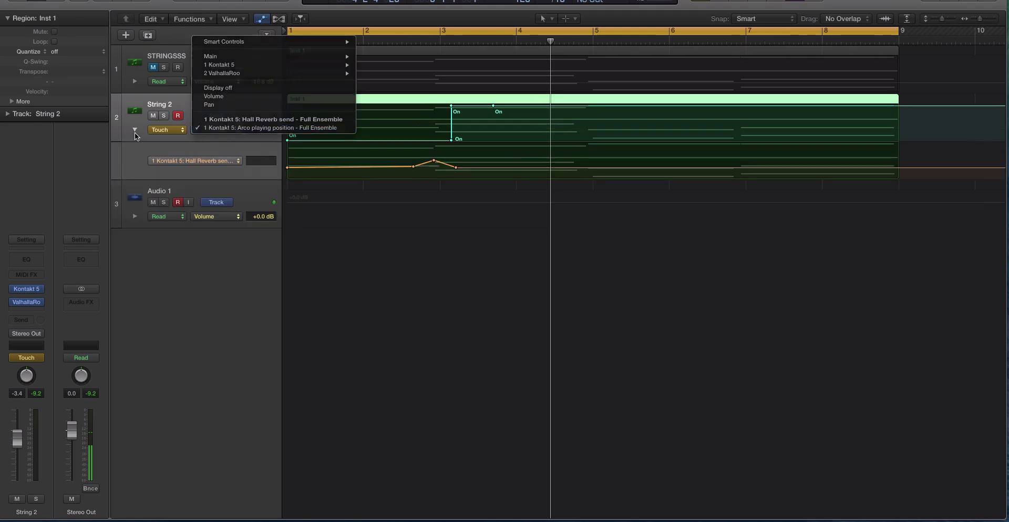
Add two Playing Position automation points around bar 5 that drop the curve to its minimum, and collapse String 2's extra automation lane
left_click(589, 106)
left_click_drag(591, 107, 599, 140)
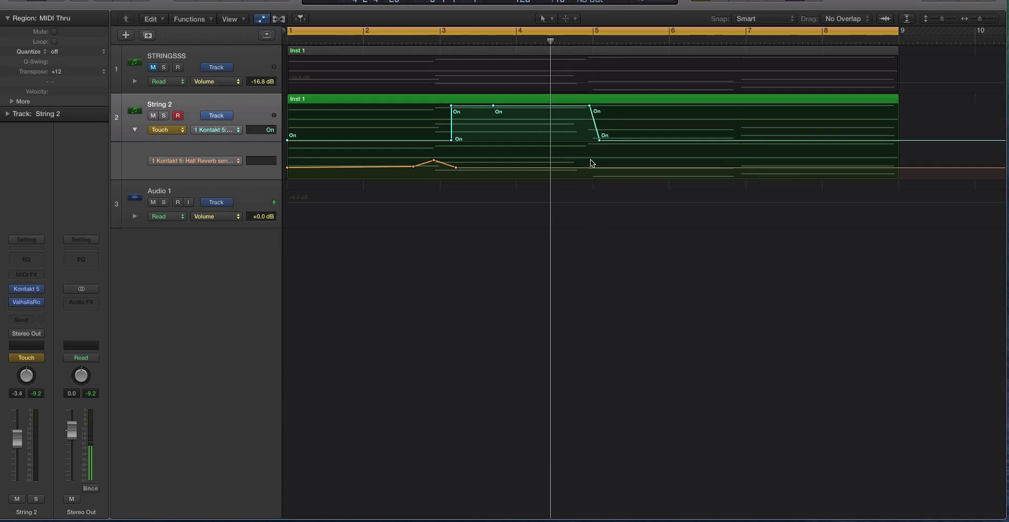
left_click(449, 101)
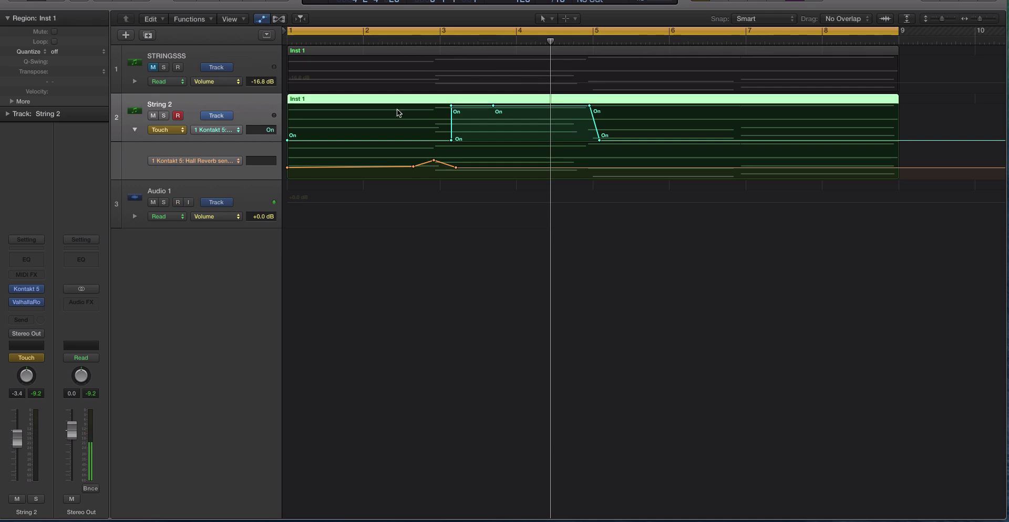
left_click(135, 130)
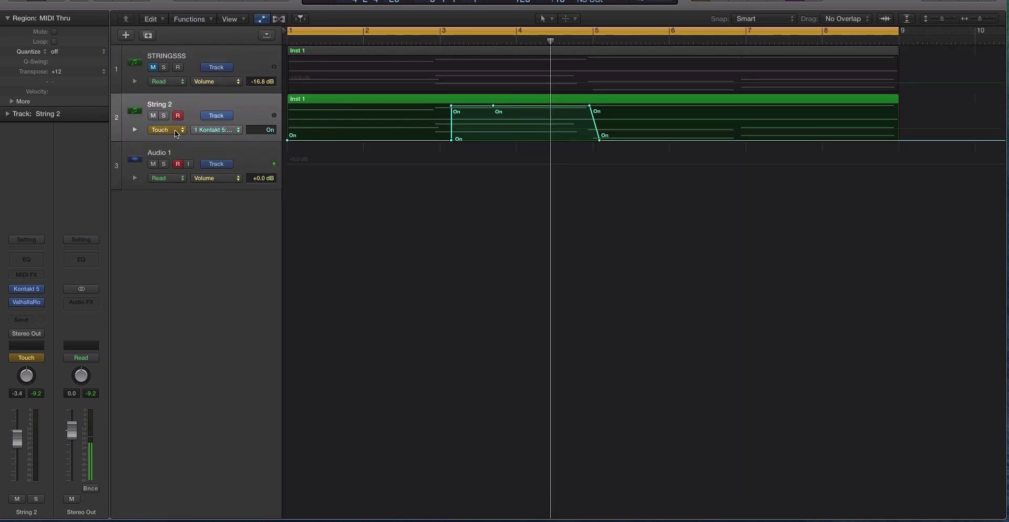
Mute String 2 and delete its region together with the track
left_click(152, 116)
left_click(188, 68)
left_click(175, 105)
key("Delete")
key("Return")
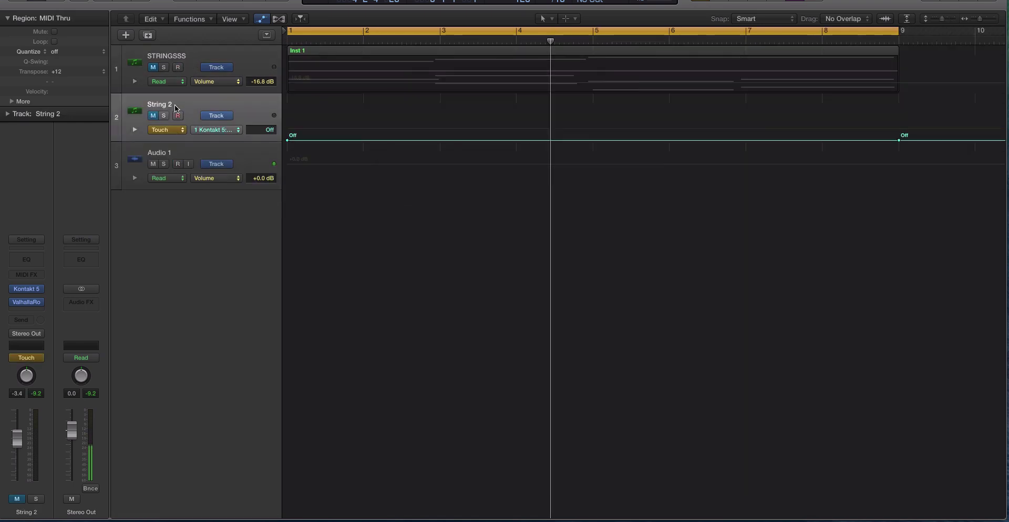
key("Delete")
key("Return")
key("super+BackSpace")
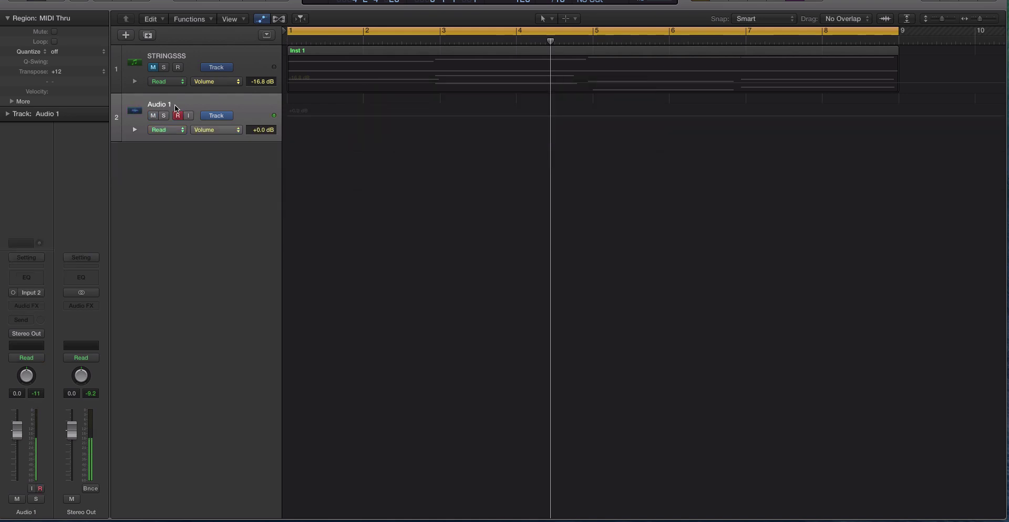
Unmute the STRINGSSS track, hide track automation, and open its Kontakt 5 window
left_click(153, 67)
key("a")
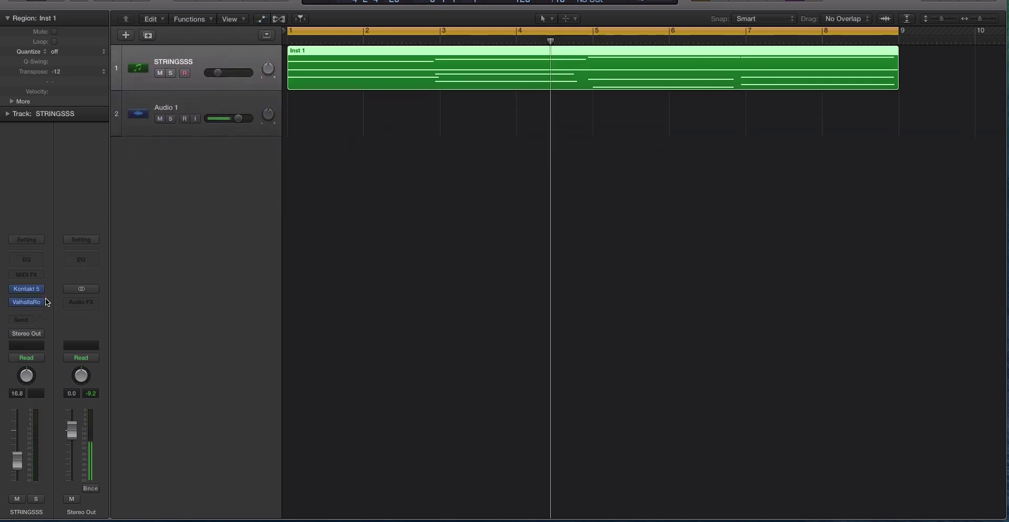
left_click(29, 288)
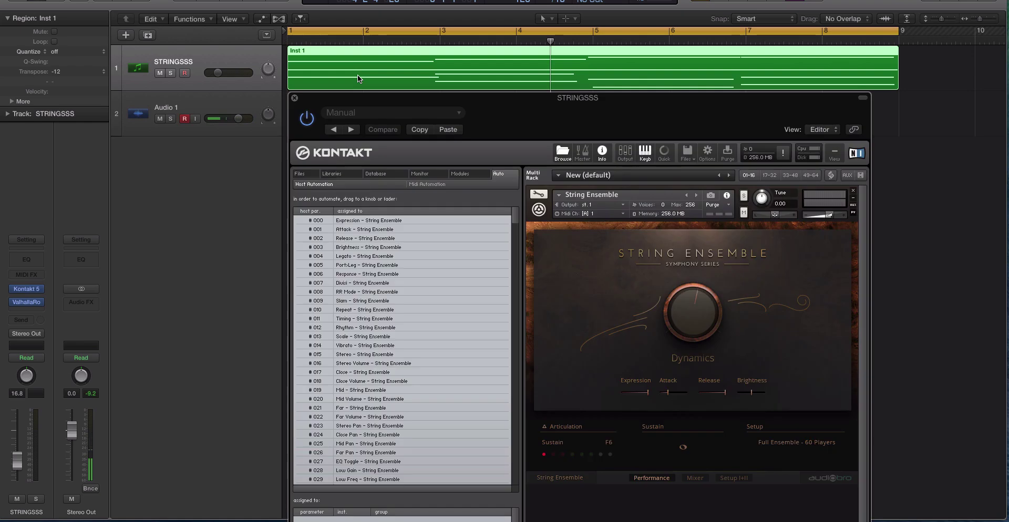
Switch Kontakt's browser to Libraries and raise the STRINGSSS volume to about -1.1 dB during playback
left_click(329, 174)
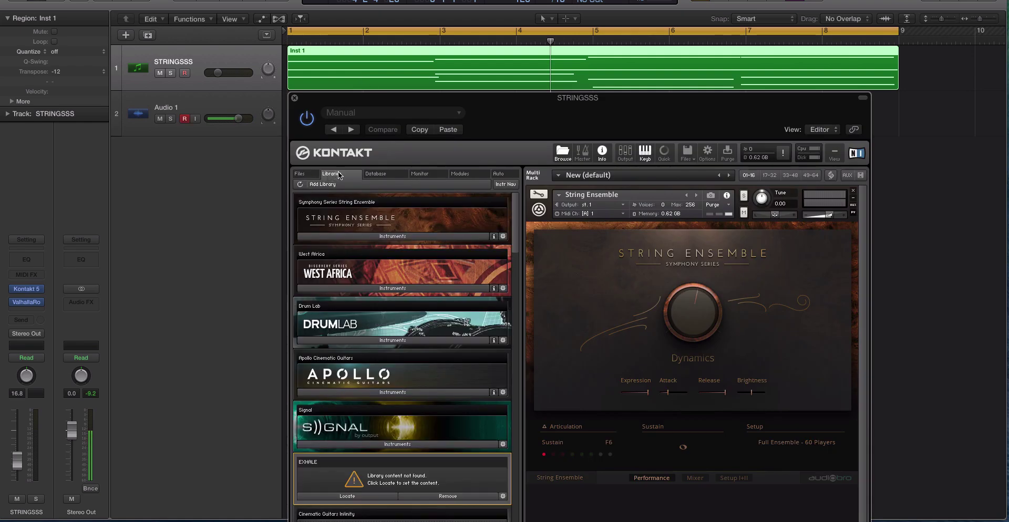
key("space")
left_click_drag(217, 72, 236, 73)
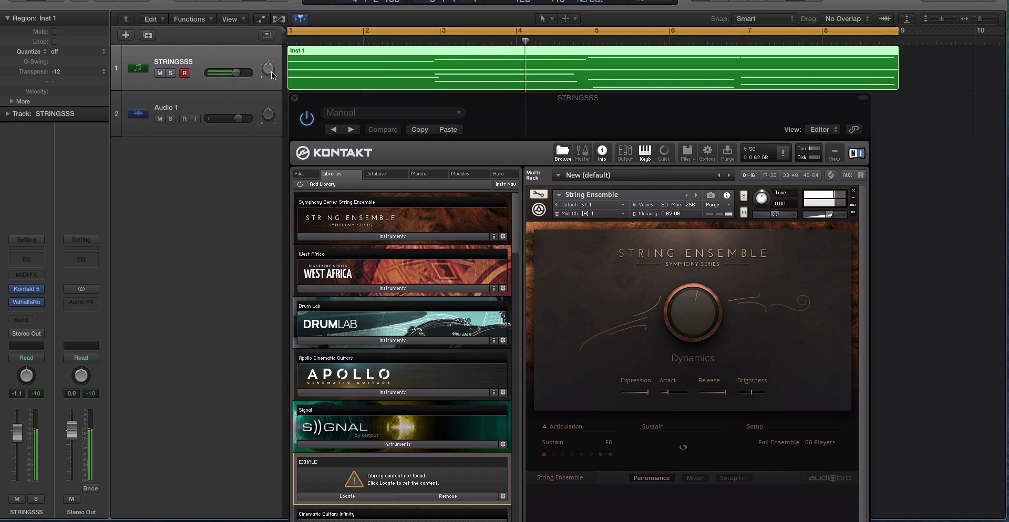
Examine String Ensemble's host automation assignments in Kontakt and the matching Kontakt 5 parameters available for automation on STRINGSSS
left_click(503, 175)
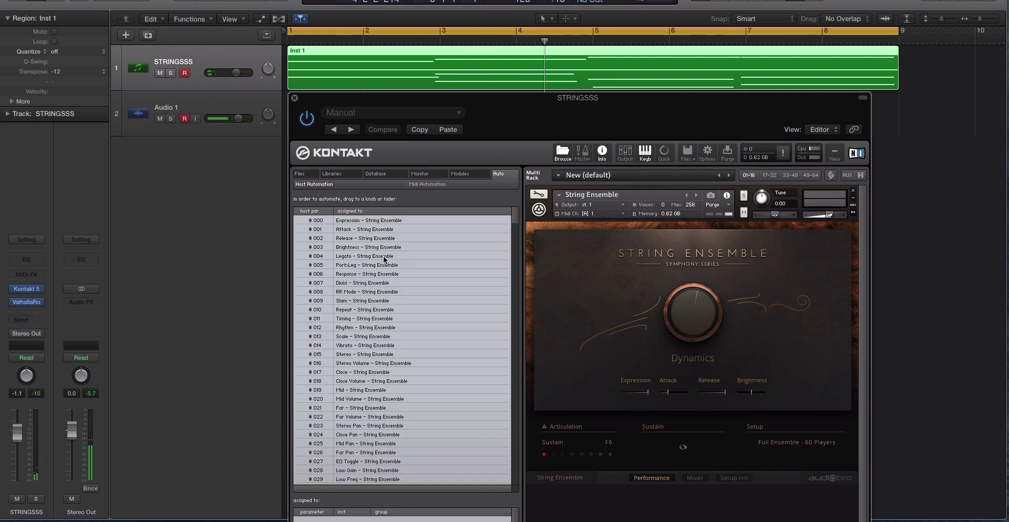
key("a")
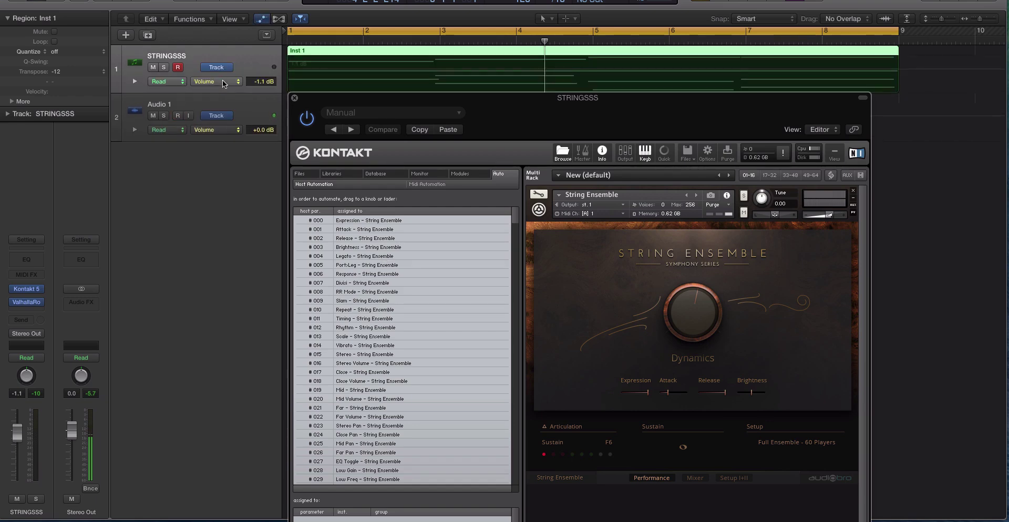
left_click(213, 82)
mouse_move(252, 48)
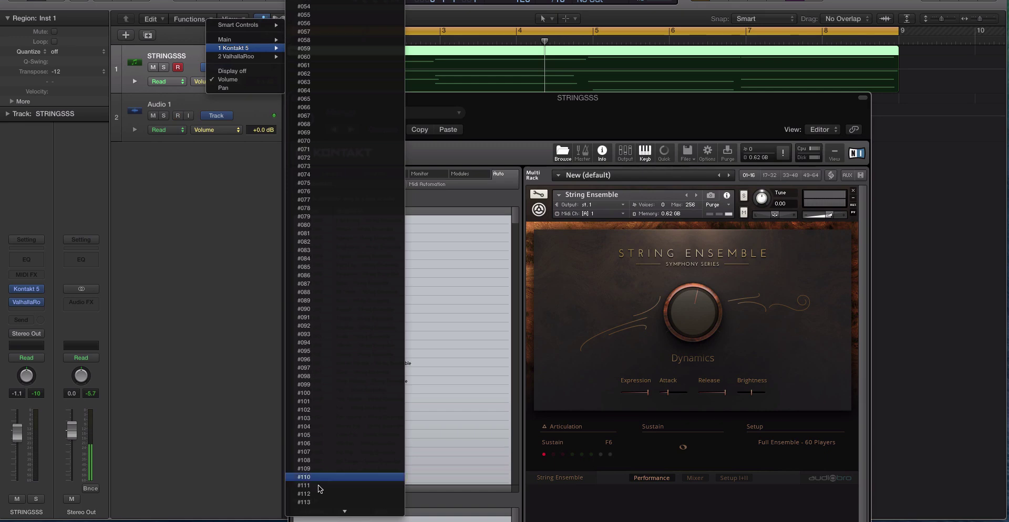
mouse_move(330, 516)
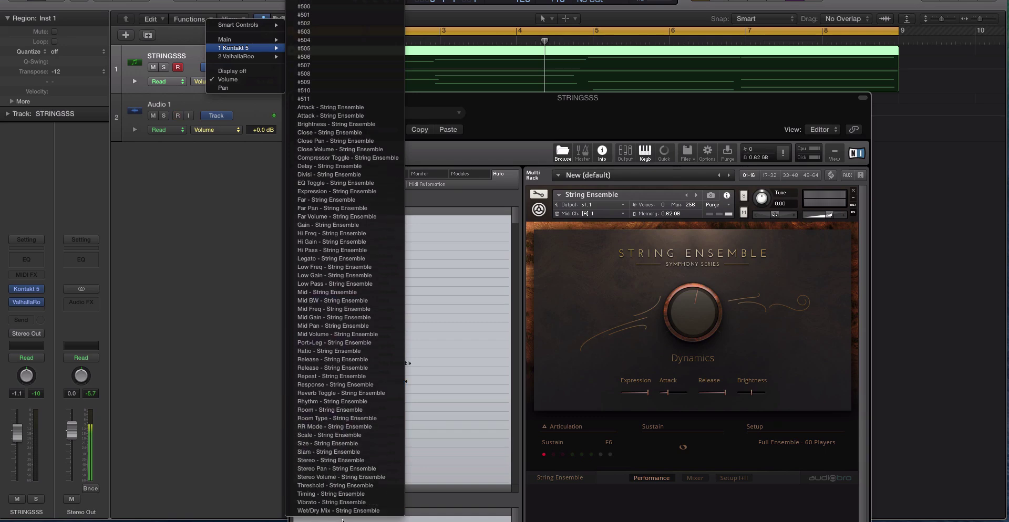
left_click(482, 153)
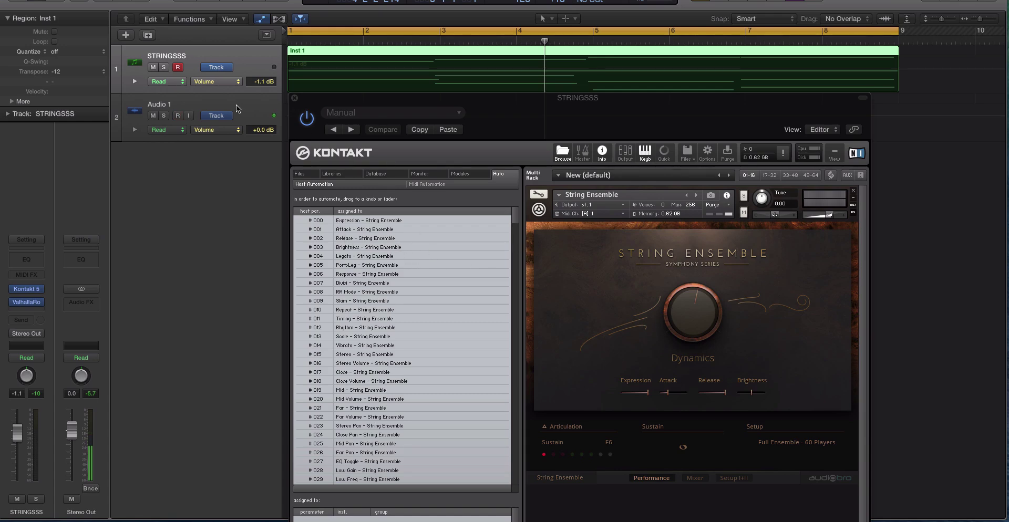
Move the Kontakt window clear of the tracks, hide track automation, and set STRINGSSS's automation mode to Touch
left_click_drag(303, 100, 306, 121)
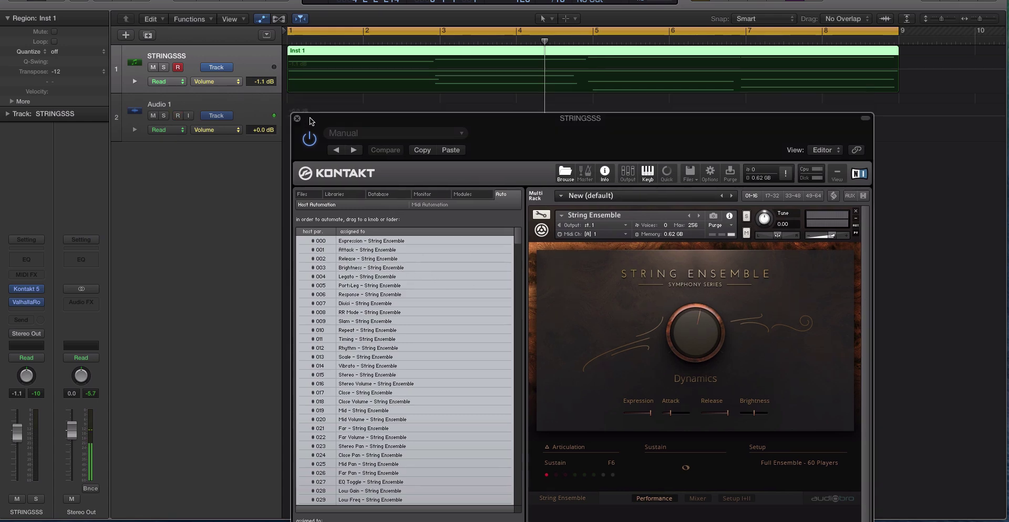
key("a")
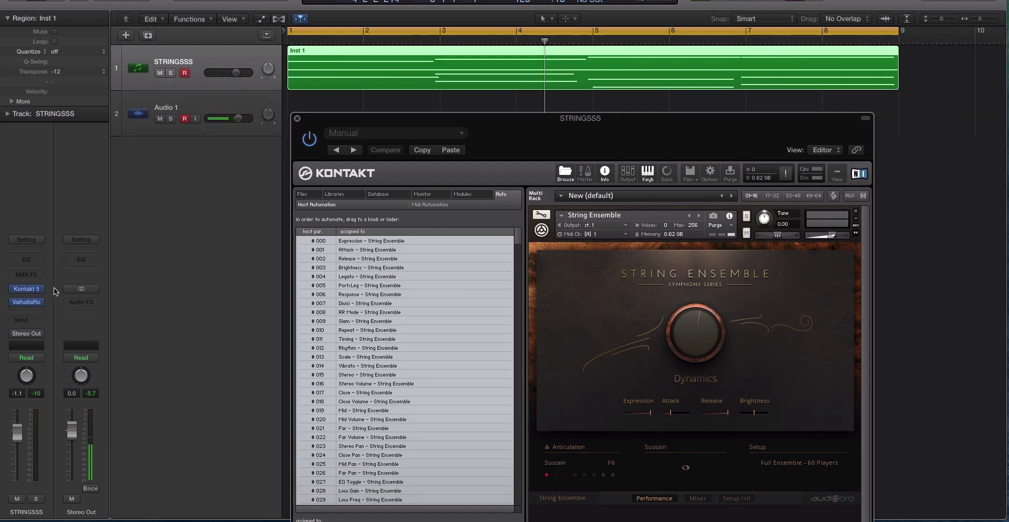
left_click(31, 334)
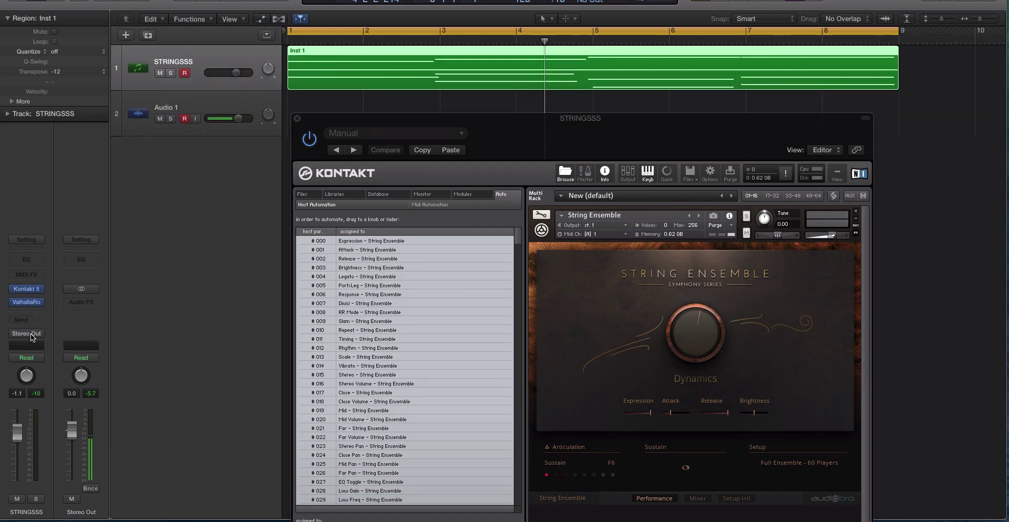
left_click(64, 321)
left_click(34, 358)
left_click(35, 364)
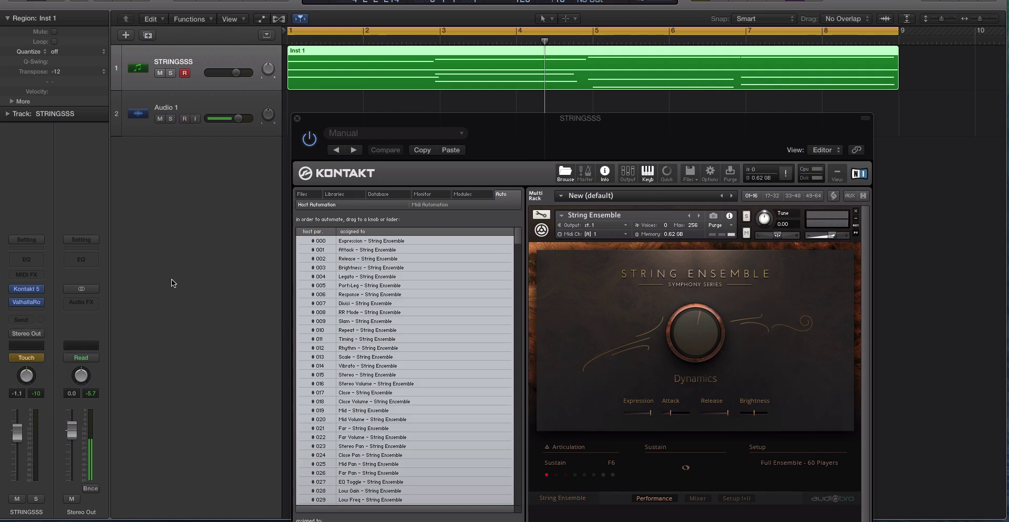
Show track automation, assign the Expression control to Kontakt's host parameter #058, and move the Kontakt window below the STRINGSSS lane
key("a")
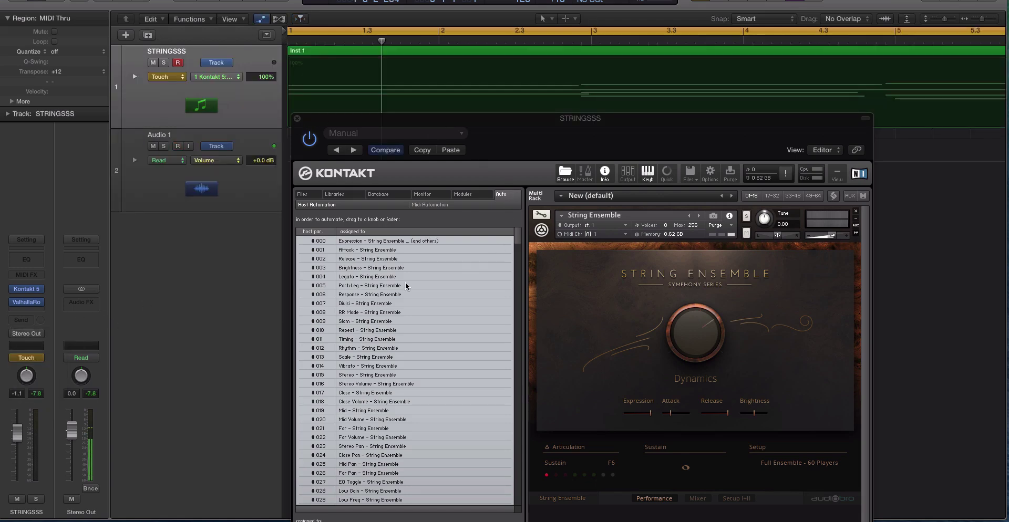
scroll(409, 351, "down", 10)
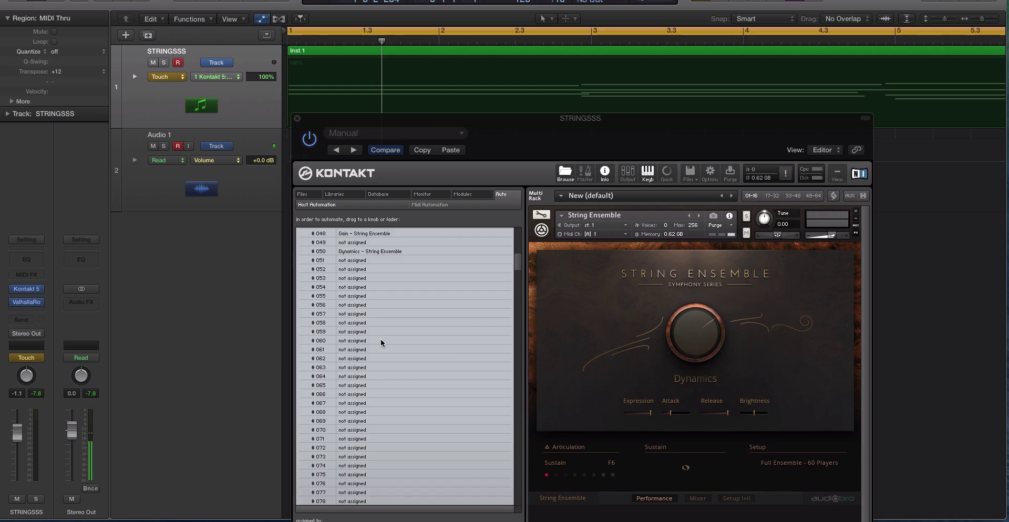
scroll(382, 343, "down", 3)
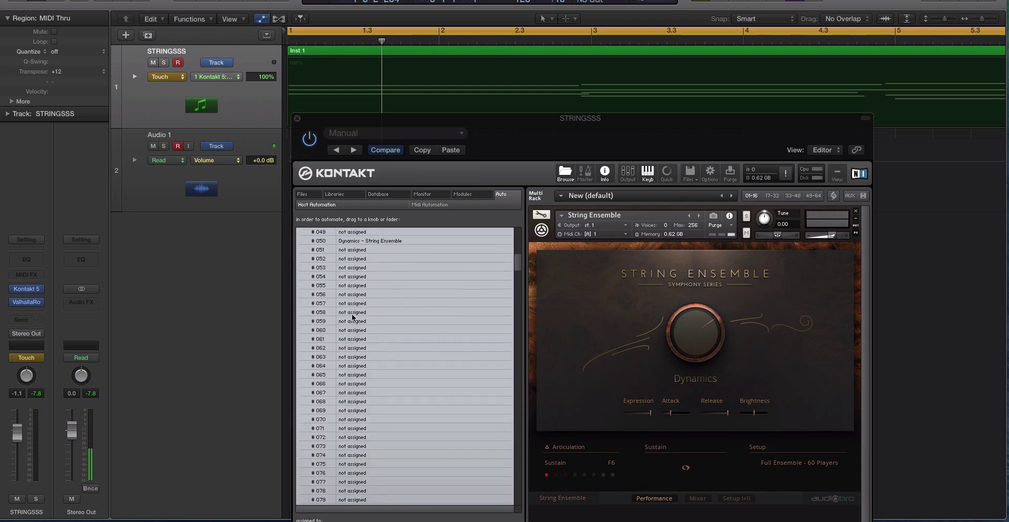
left_click_drag(360, 313, 643, 413)
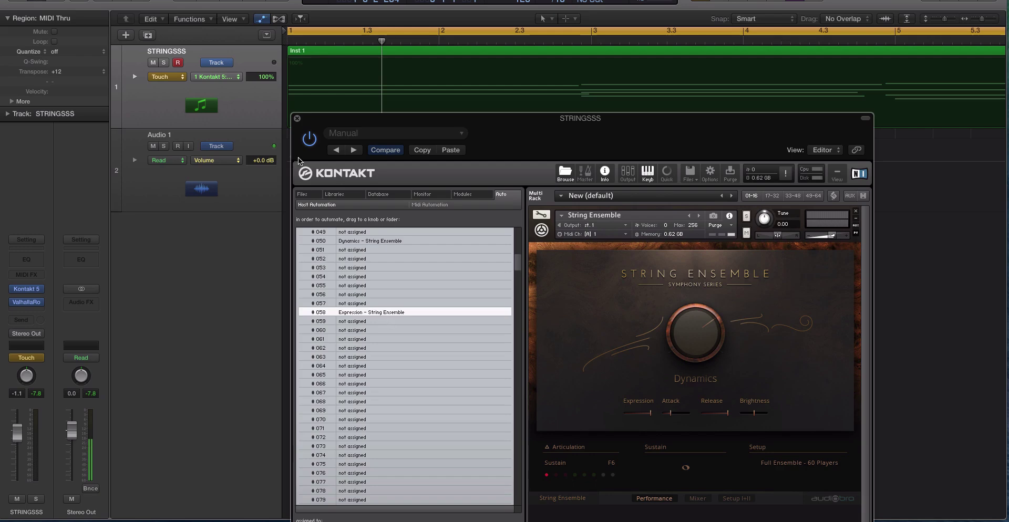
left_click_drag(309, 121, 310, 147)
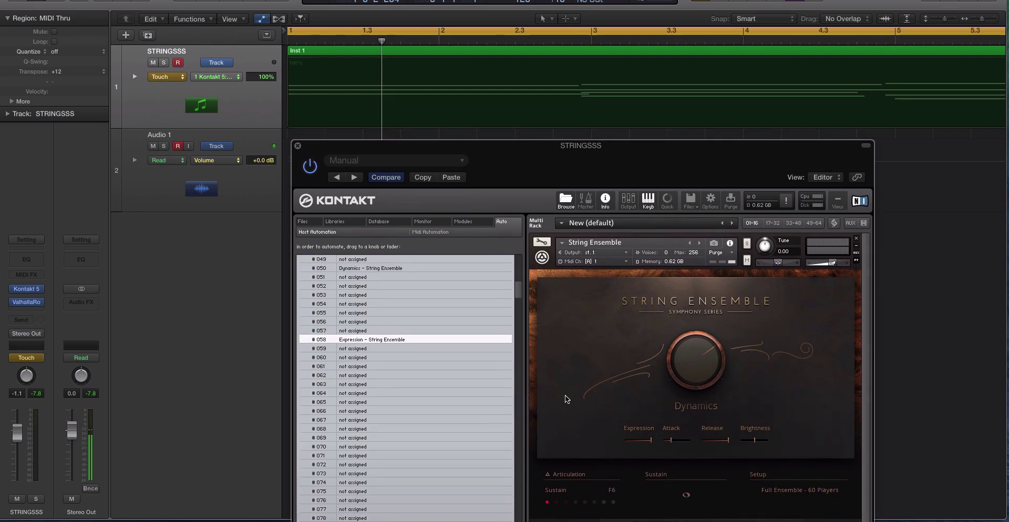
Record a small Expression movement on STRINGSSS in Touch mode during playback, around bar 2
key("space")
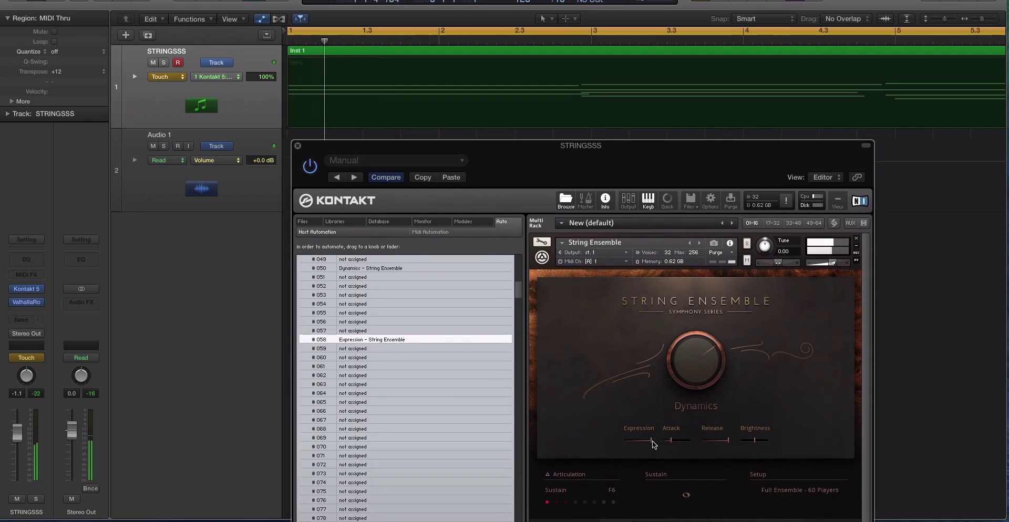
left_click_drag(650, 441, 646, 440)
key("space")
key("super+Down")
key("super+Down")
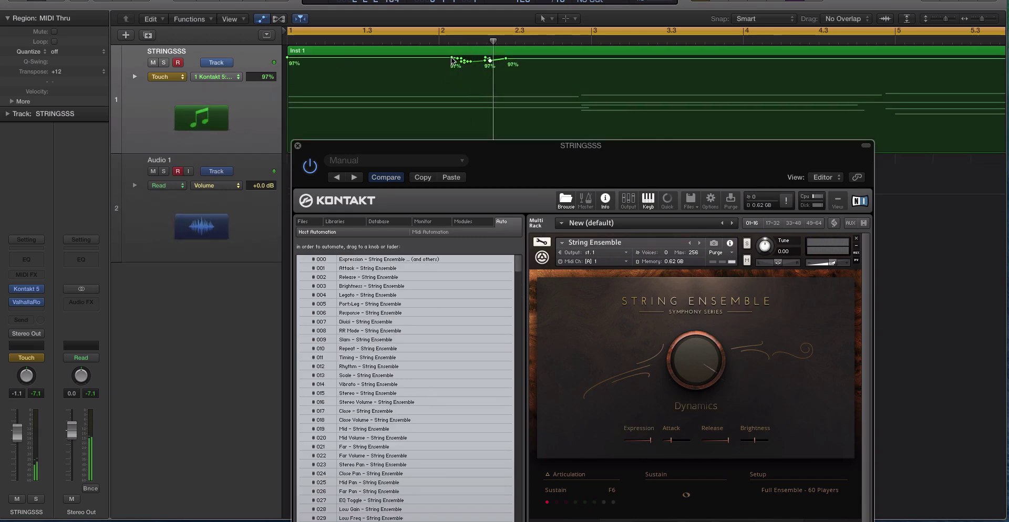
Erase the cluster of recorded Expression points just after bar 2 and return to the Pointer tool
left_click(408, 46)
key("t")
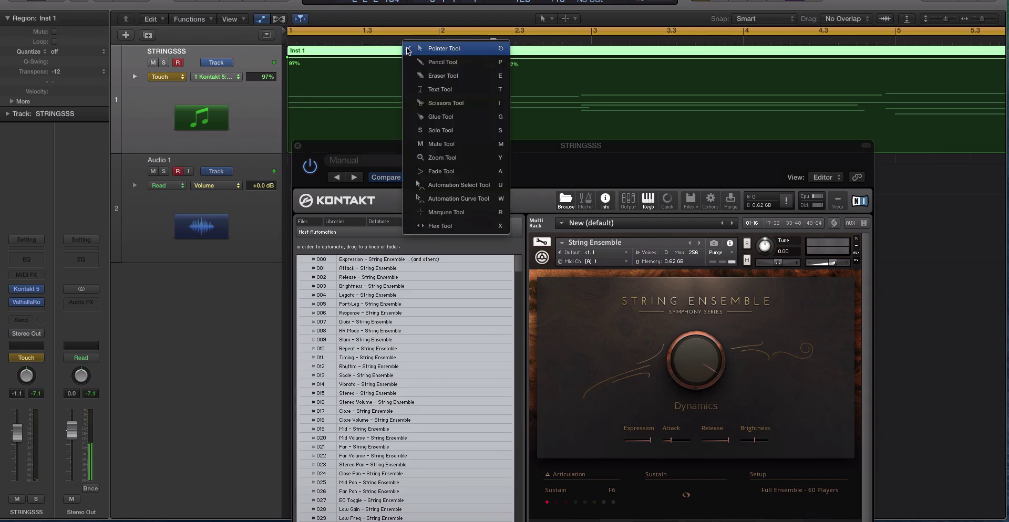
left_click(443, 78)
left_click_drag(495, 59, 448, 56)
left_click(450, 57)
left_click(505, 59)
key("t")
key("t")
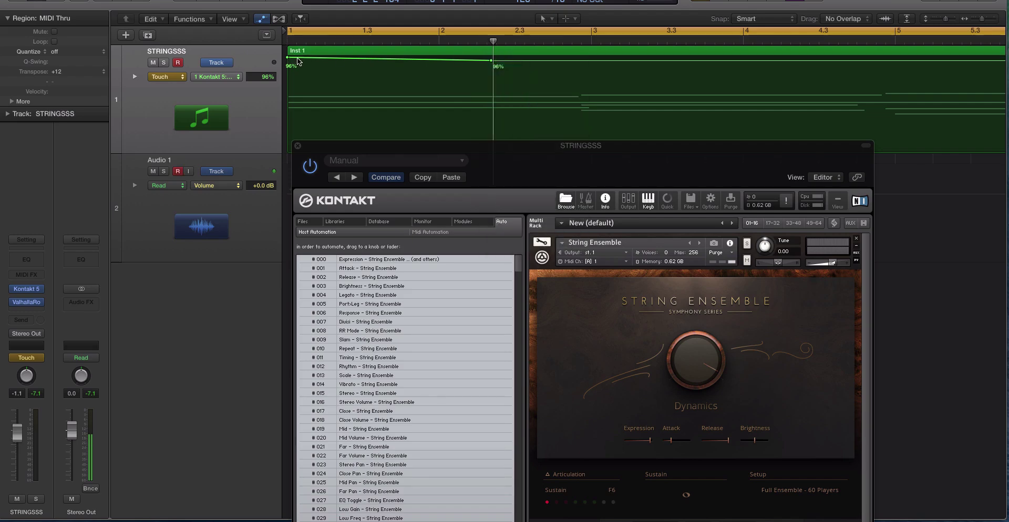
Lower the Expression automation line on STRINGSSS and look through Kontakt 5's automatable parameters
left_click_drag(291, 58, 292, 79)
left_click(216, 77)
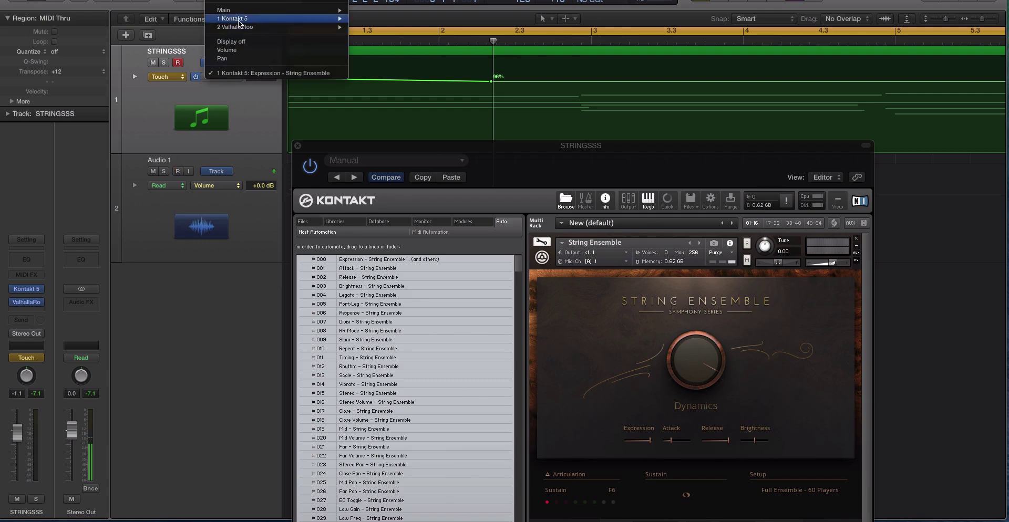
mouse_move(294, 27)
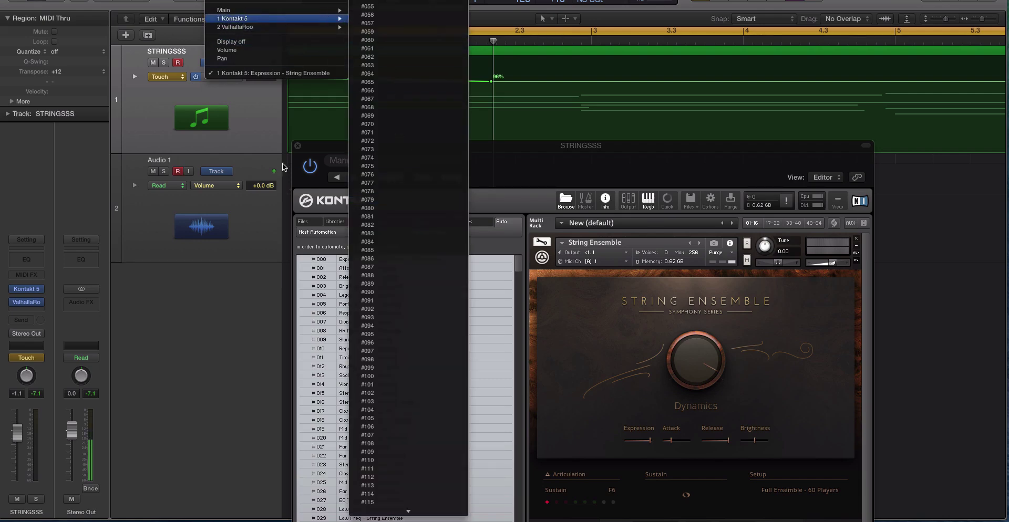
left_click(255, 111)
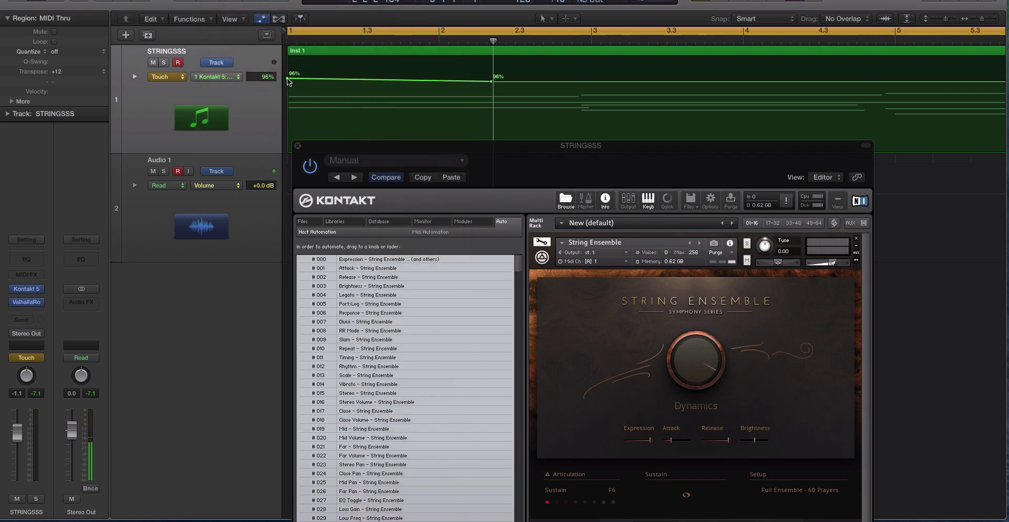
Shape a rising Expression ramp over the first two bars by lowering the start point, then add a lower point just before bar 3
left_click_drag(287, 78, 287, 101)
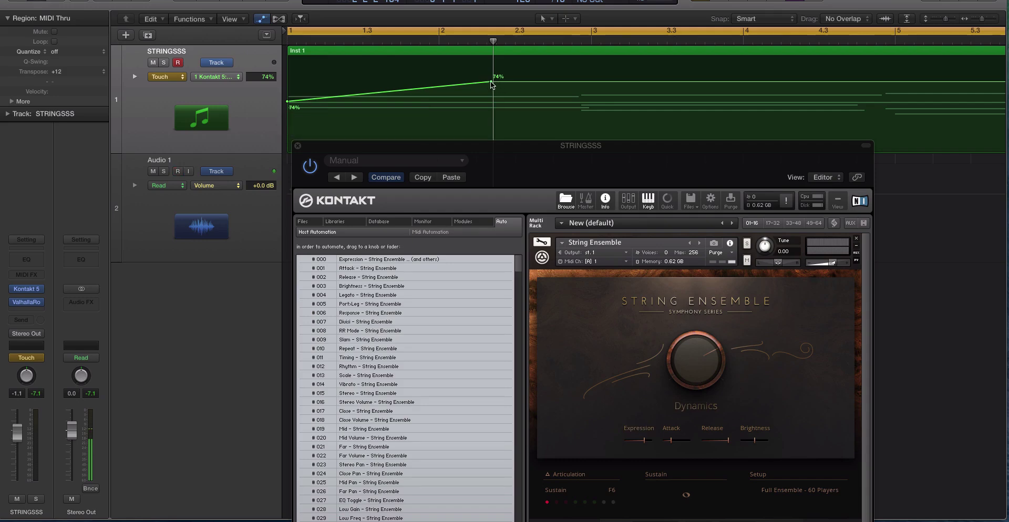
left_click(585, 81)
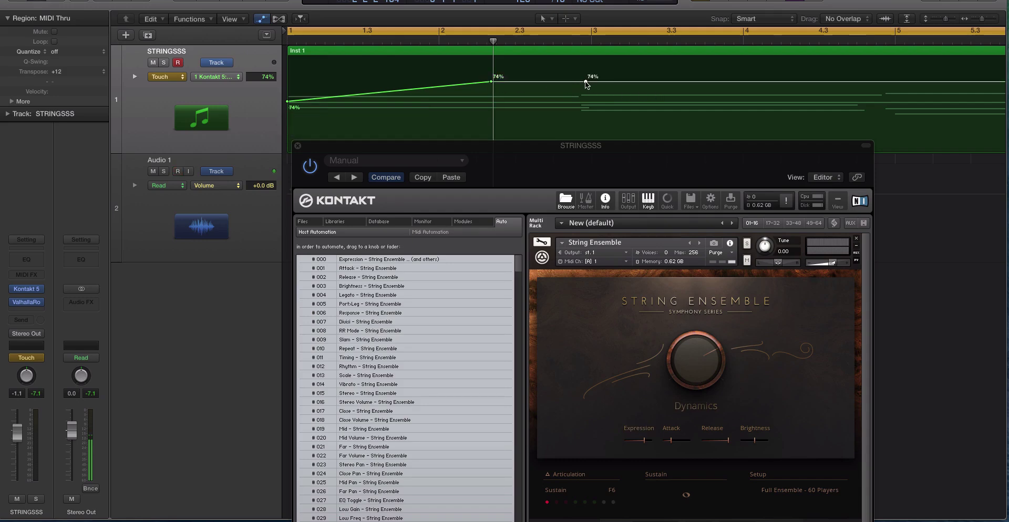
mouse_move(587, 84)
left_mouse_down()
mouse_move(586, 57)
mouse_move(585, 92)
left_mouse_up()
left_click_drag(492, 81, 515, 71)
left_click(506, 53)
Record Expression moves over the first two bars in Touch mode during playback, and set STRINGSSS's automation mode to Read
key("space")
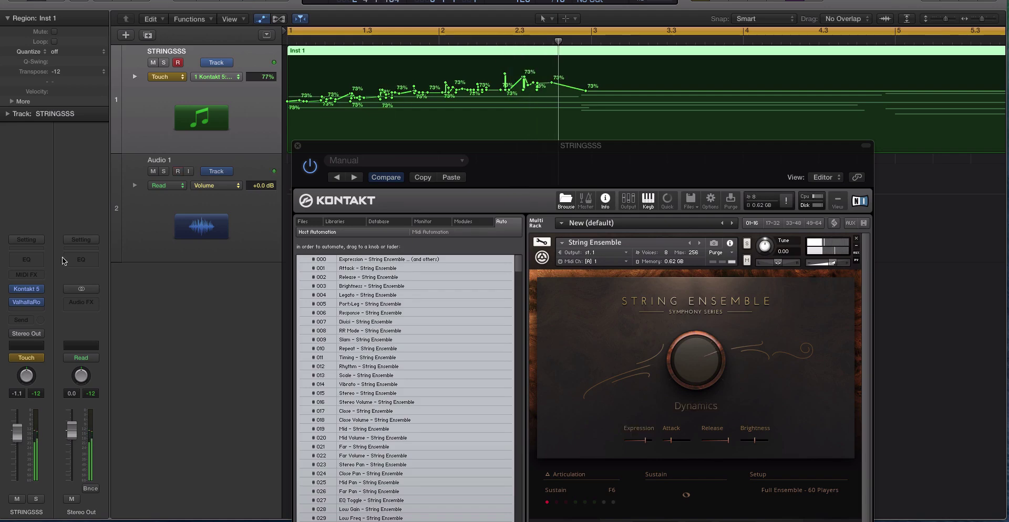
left_click(37, 362)
left_click(16, 360)
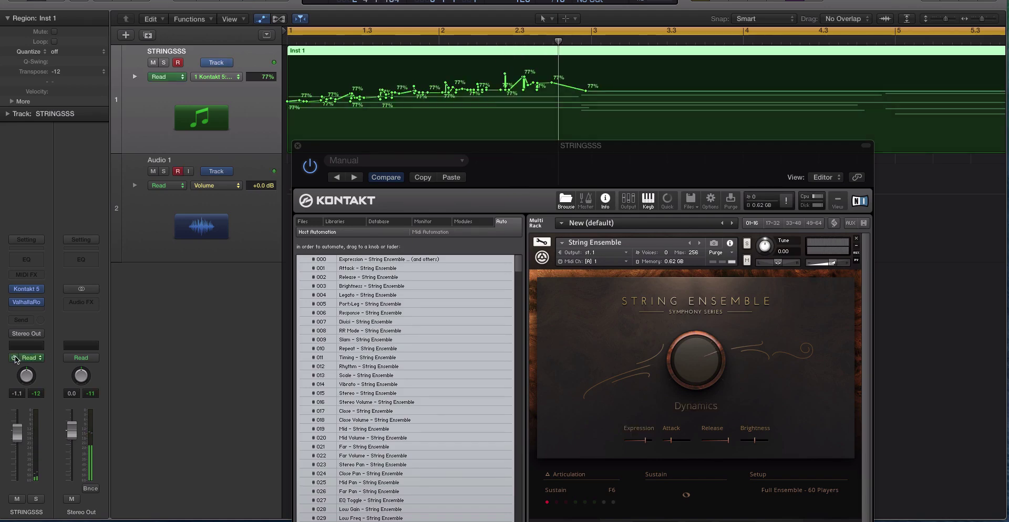
Play back the recorded automation and draw an Expression peak shortly after bar 4
key("space")
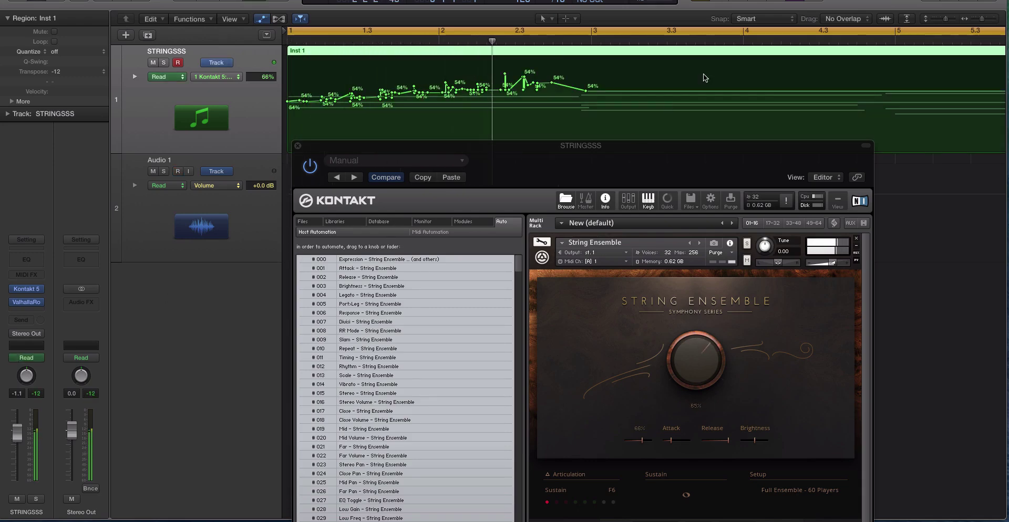
key("space")
left_click(786, 91)
left_click_drag(790, 93, 788, 62)
Play the Expression automation through the peak after bar 4 and watch the control follow the curve
key("space")
left_click(634, 53)
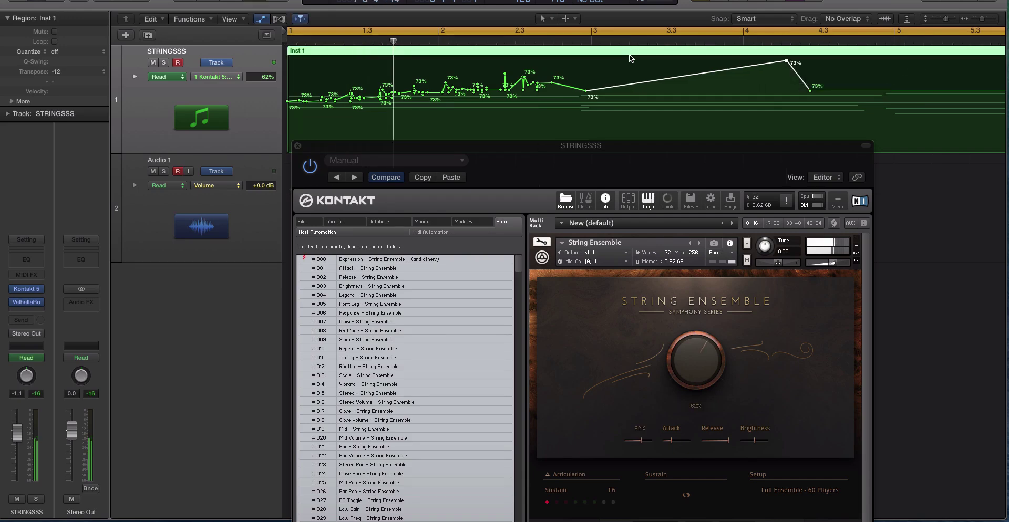
scroll(637, 73, "up", 5)
scroll(642, 74, "right", 5)
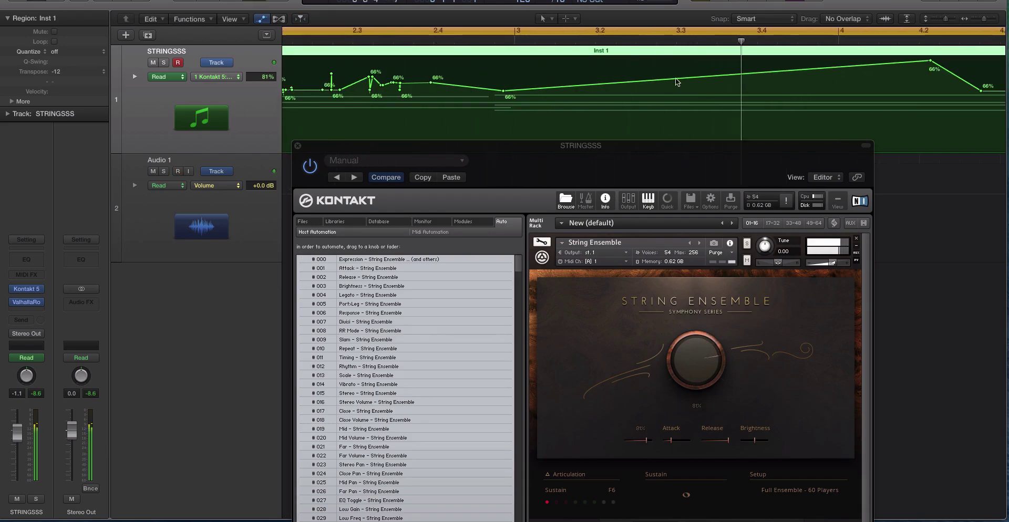
scroll(686, 78, "down", 5)
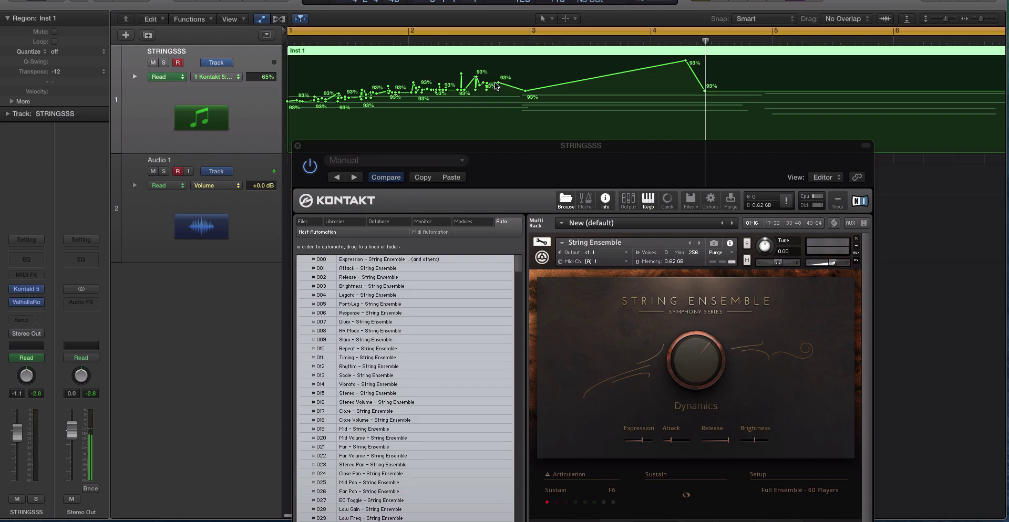
Erase the dense recorded Expression points from bar 1 to just before bar 3, leaving a smooth ramp
key("t")
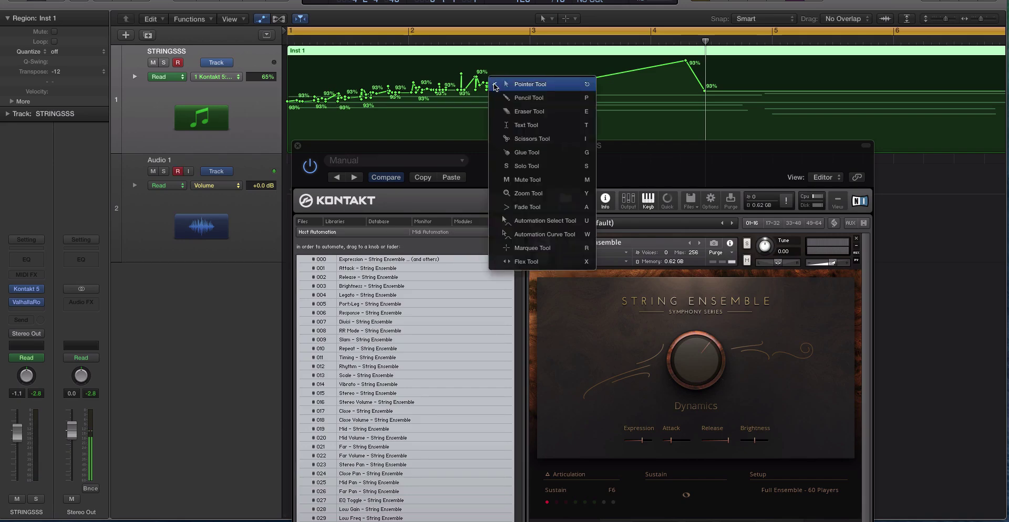
left_click(520, 112)
mouse_move(489, 88)
left_mouse_down()
mouse_move(298, 97)
mouse_move(290, 107)
left_mouse_up()
key("Escape")
key("Escape")
Lower the Expression point just before bar 3 while playing back the curve, and close the Kontakt window
key("space")
left_click_drag(525, 90, 526, 109)
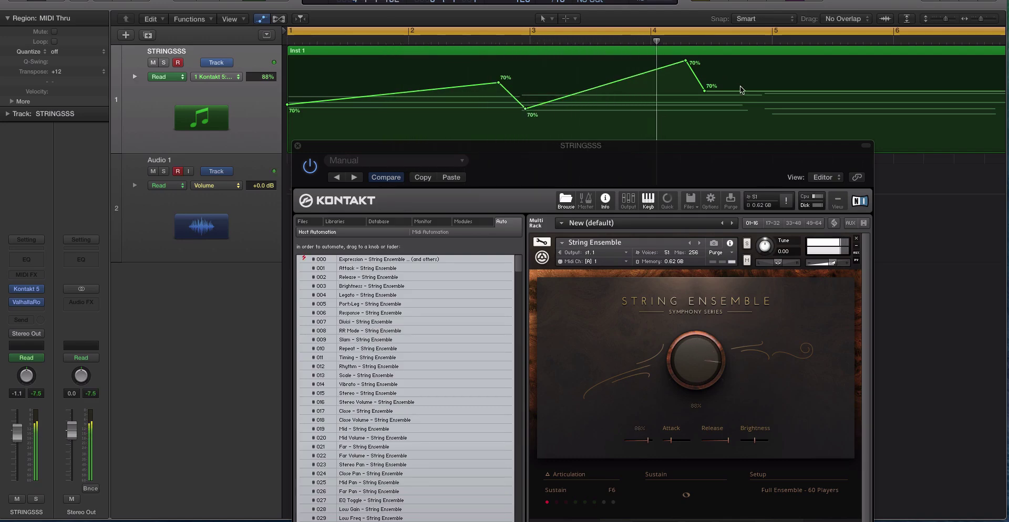
key("space")
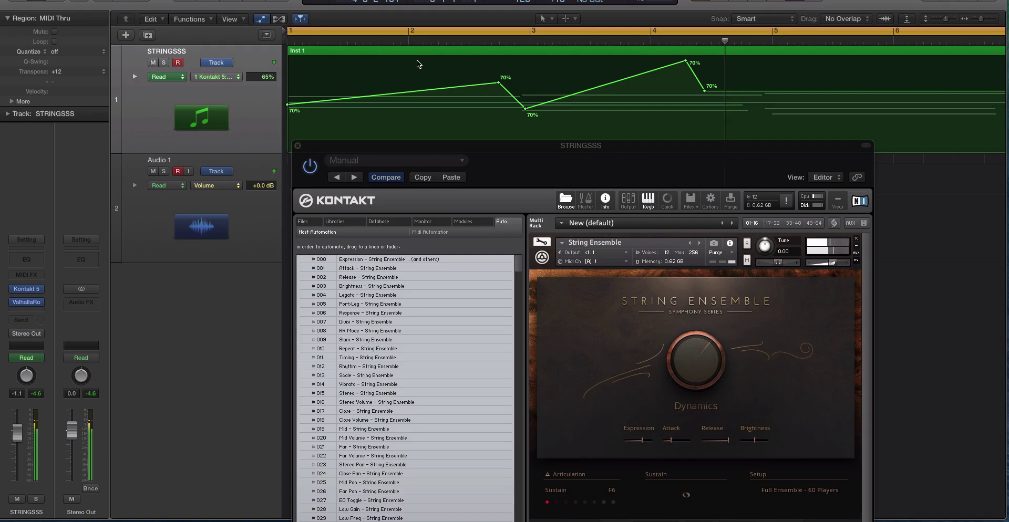
left_click(297, 146)
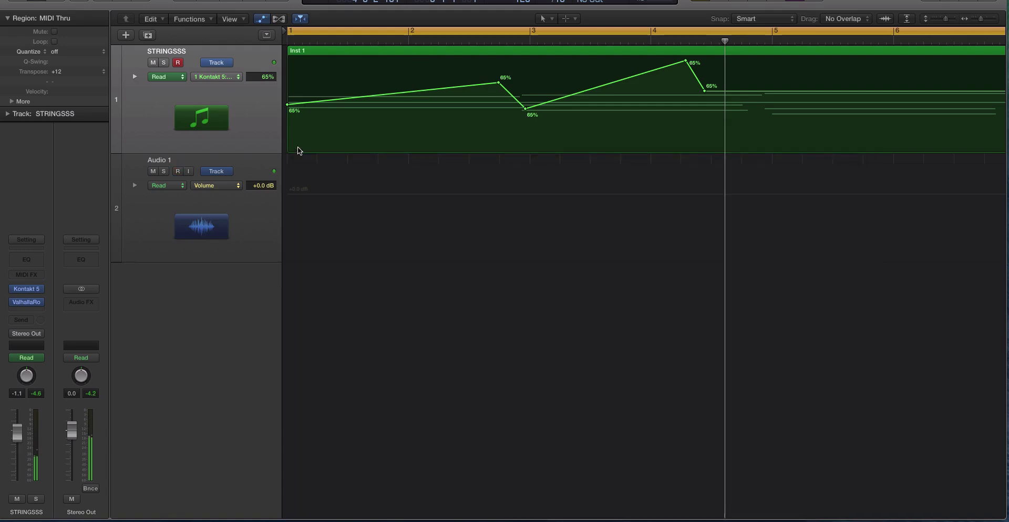